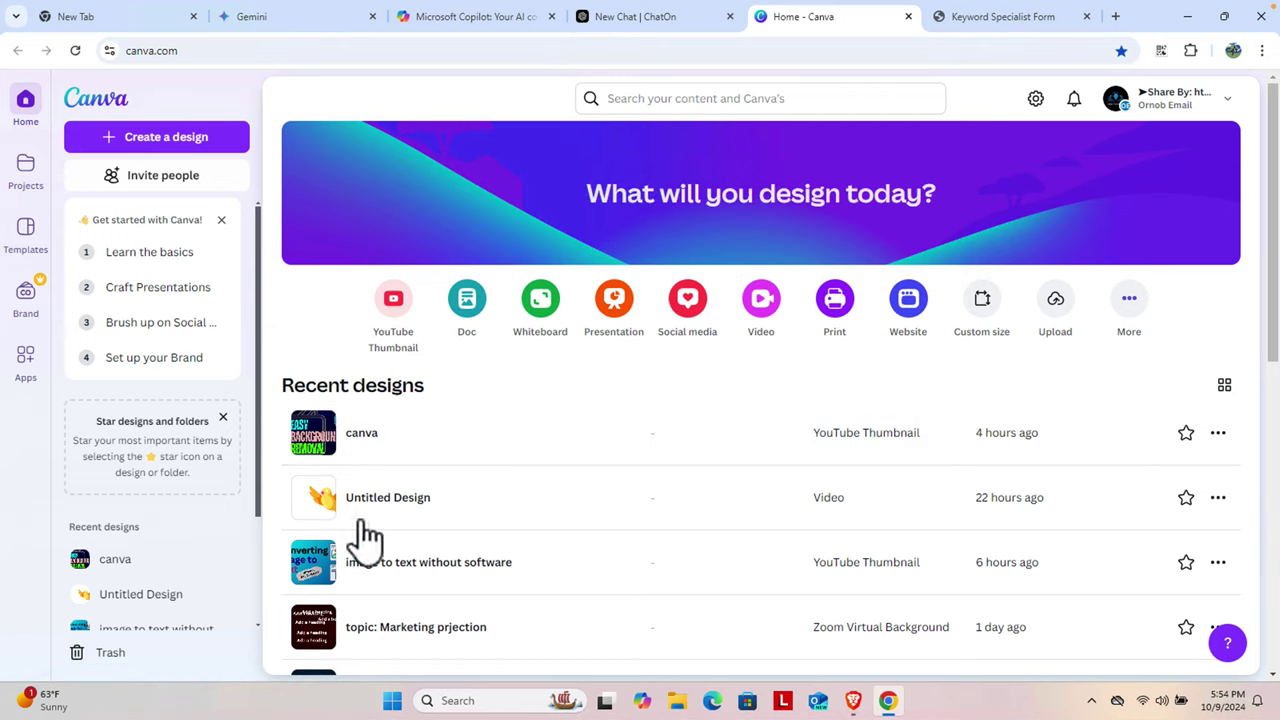
- Search new design types for 'logo' and browse results such as Logo 500 × 500 px
left_click(168, 140)
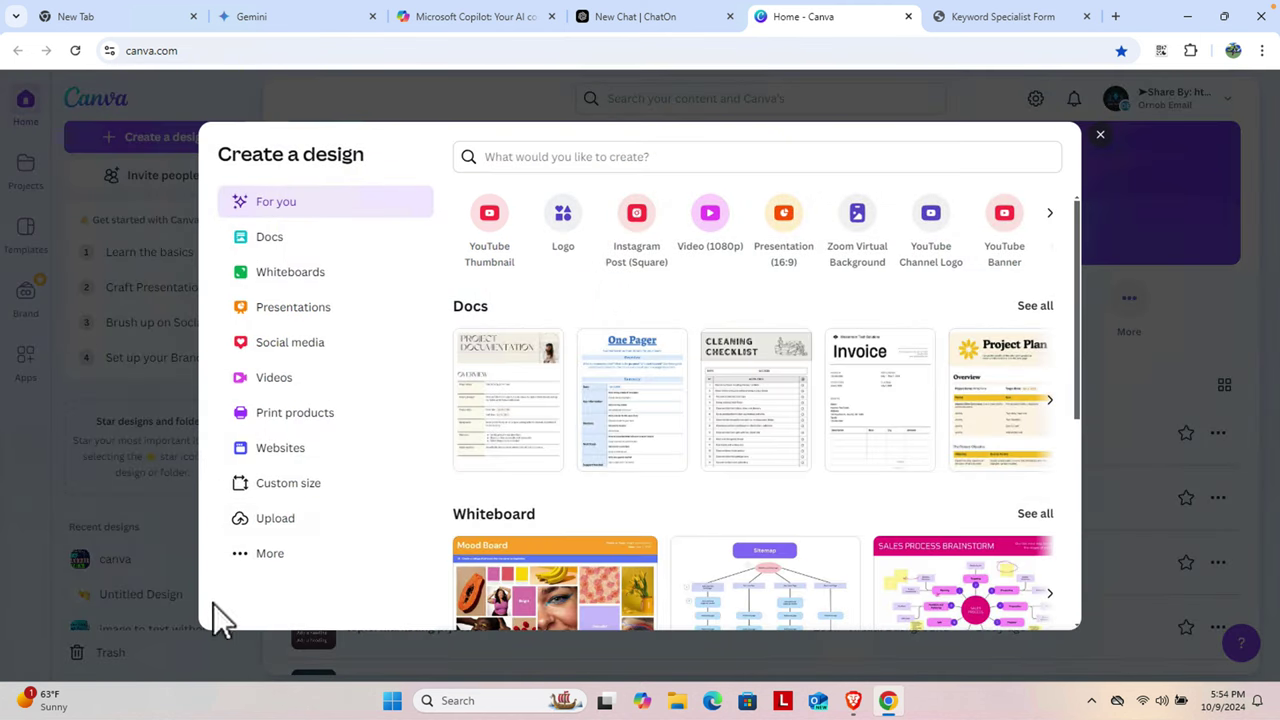
left_click(494, 157)
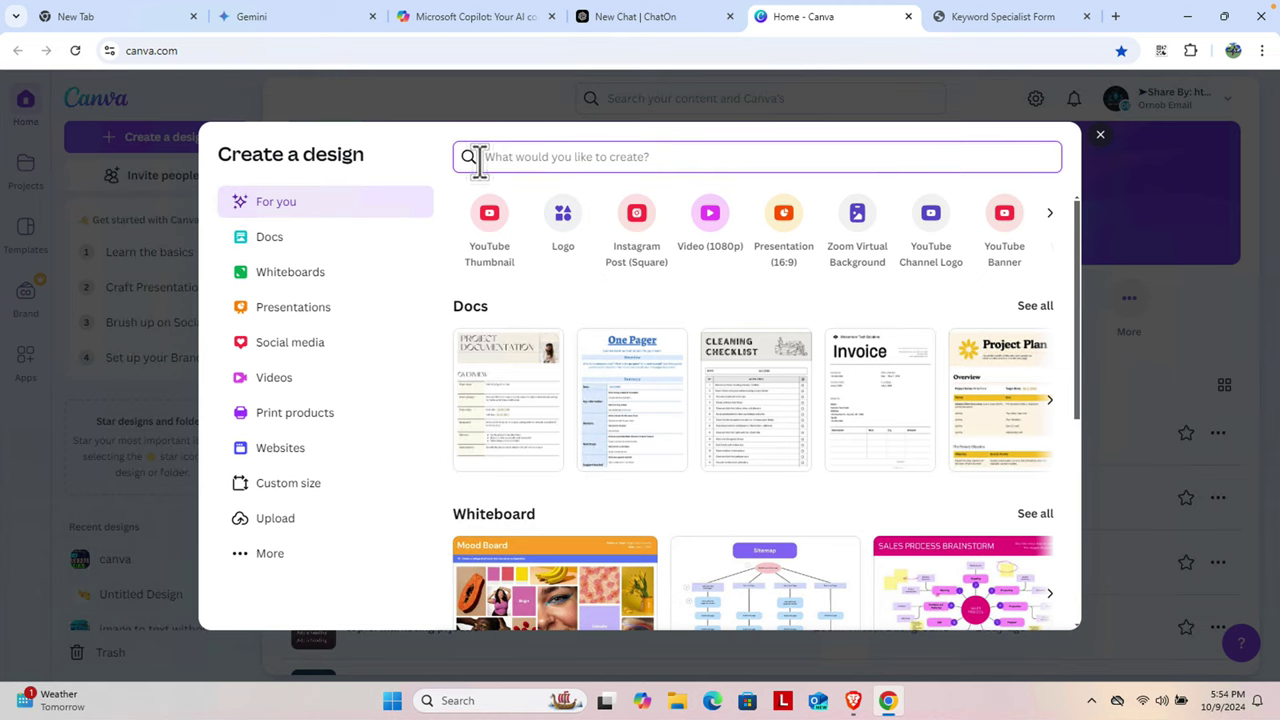
type("logo")
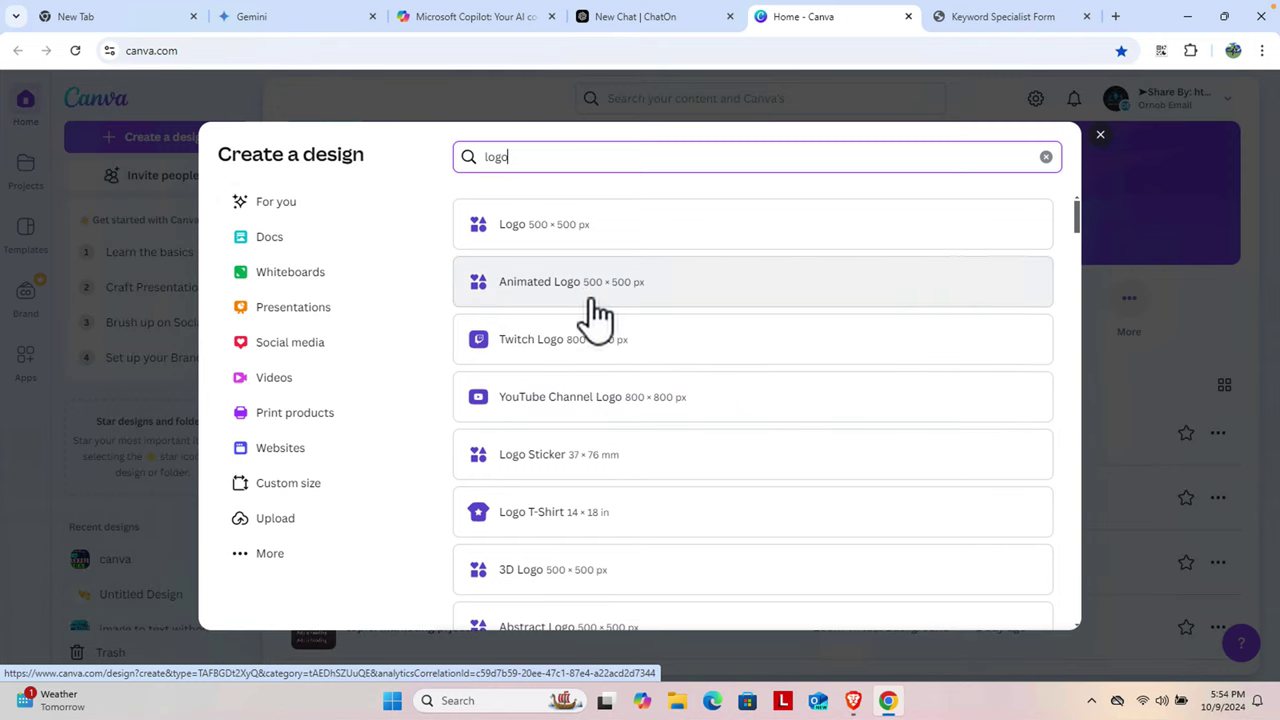
scroll(557, 529, "down", 1)
scroll(557, 531, "up", 1)
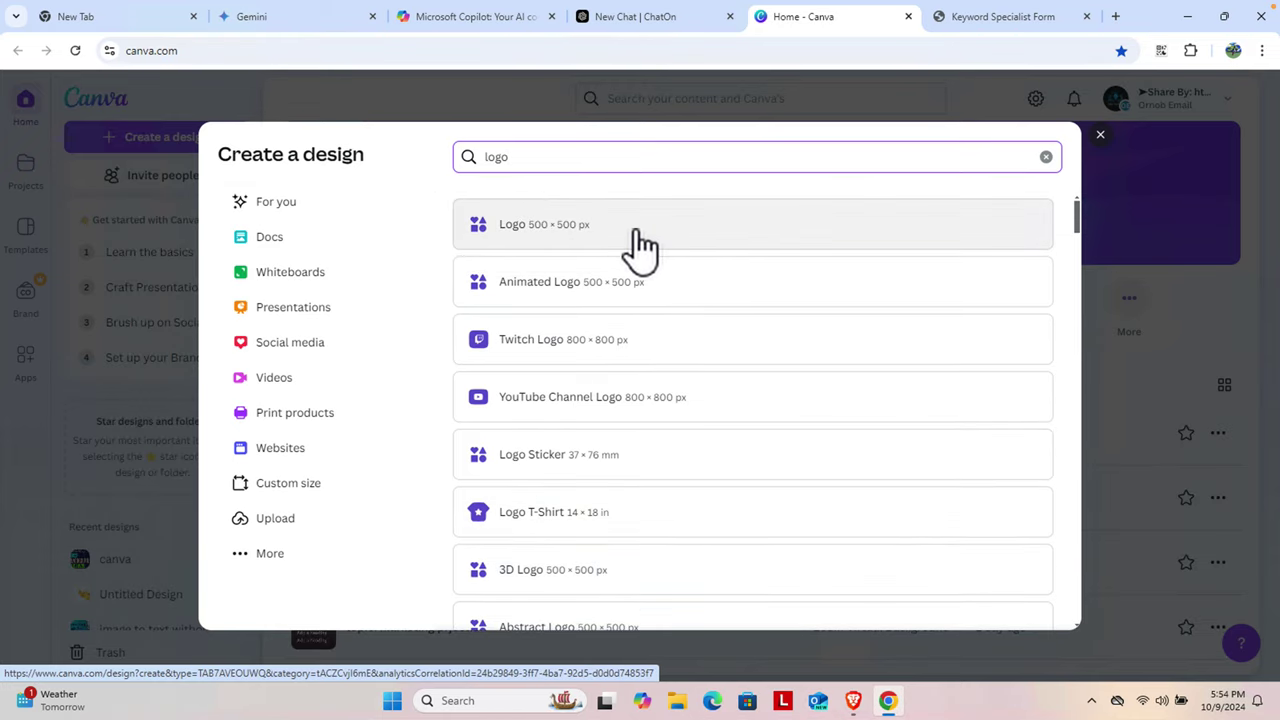
scroll(578, 460, "down", 3)
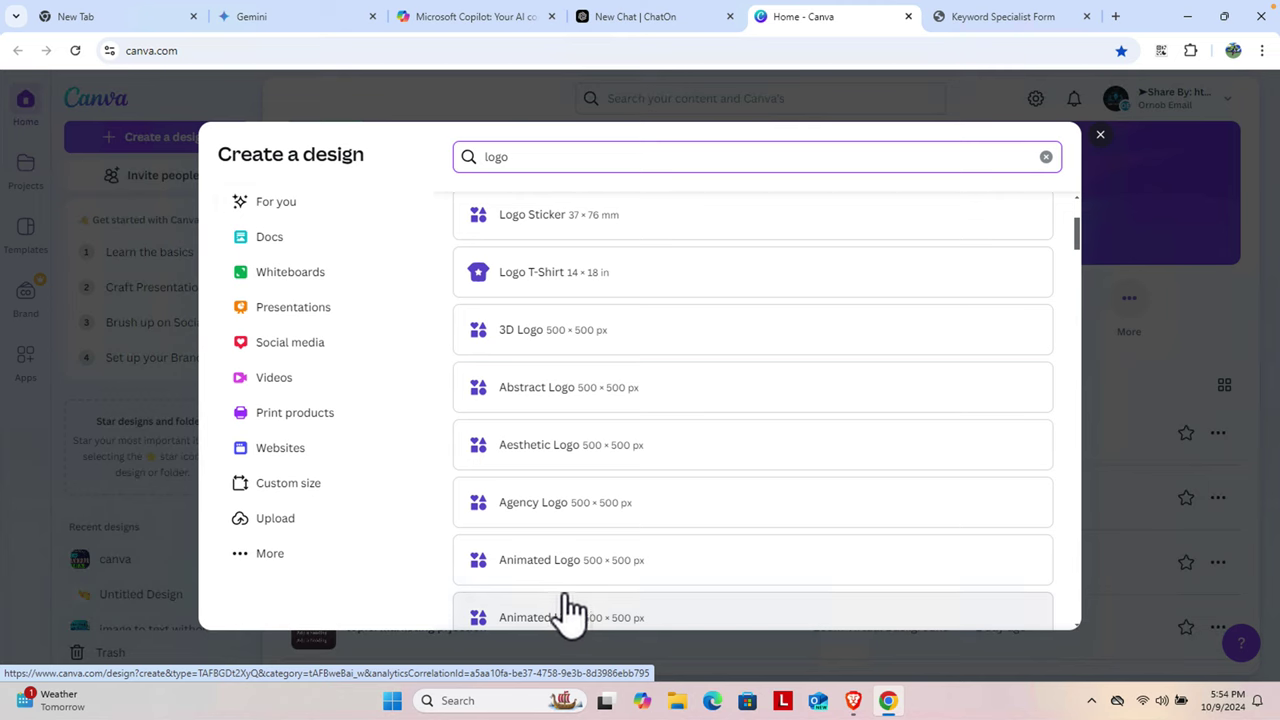
scroll(570, 610, "up", 3)
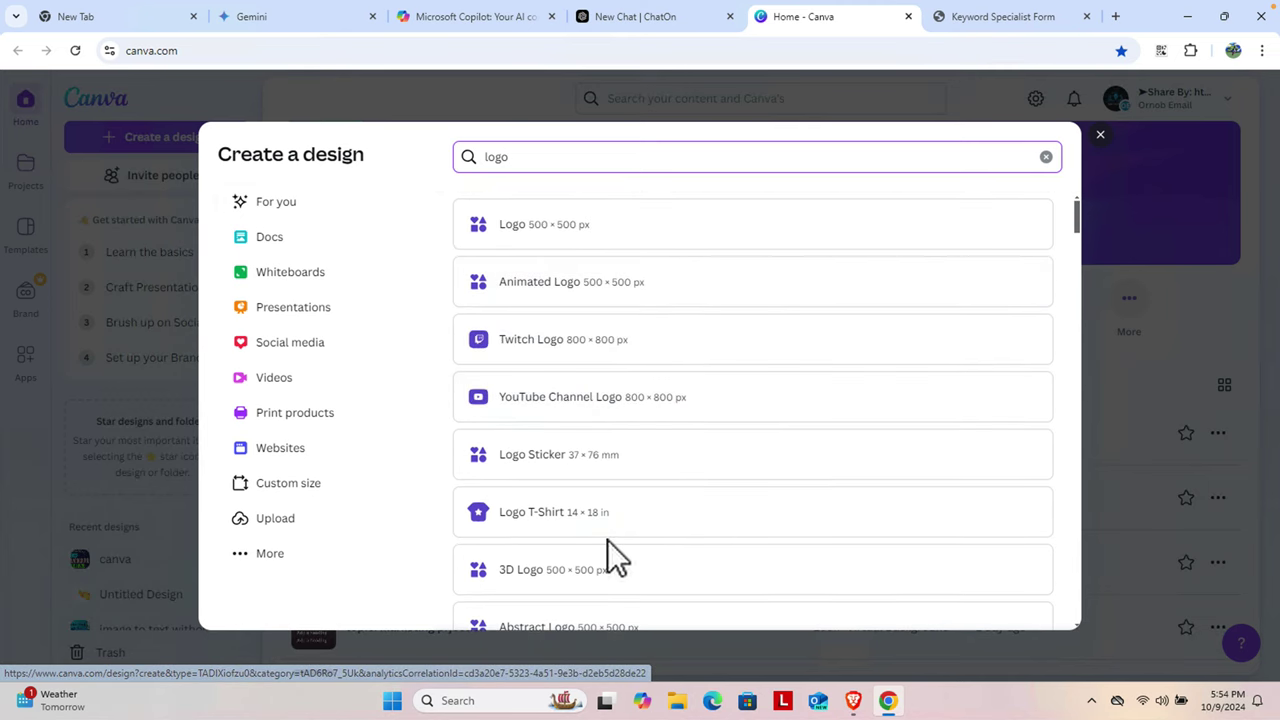
scroll(580, 530, "down", 2)
scroll(594, 432, "up", 3)
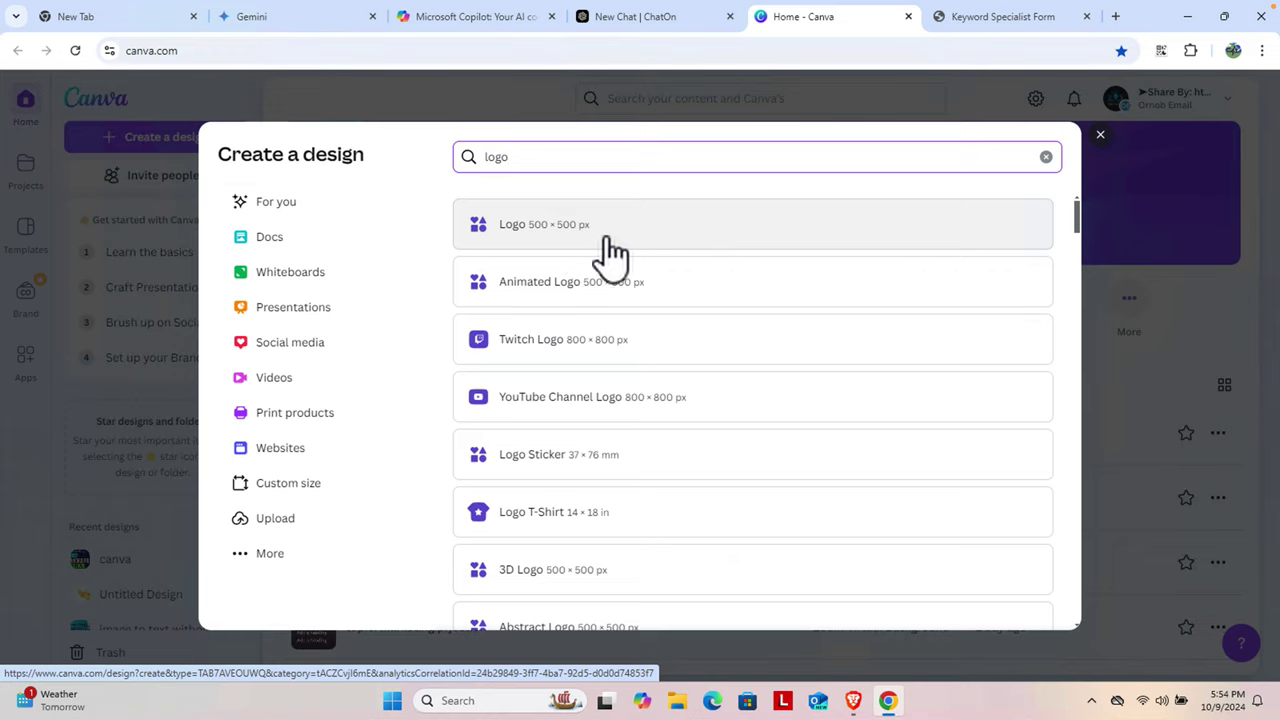
- Create a 500 × 500 px Logo design and try the Olivia template in dark and light versions
left_click(565, 238)
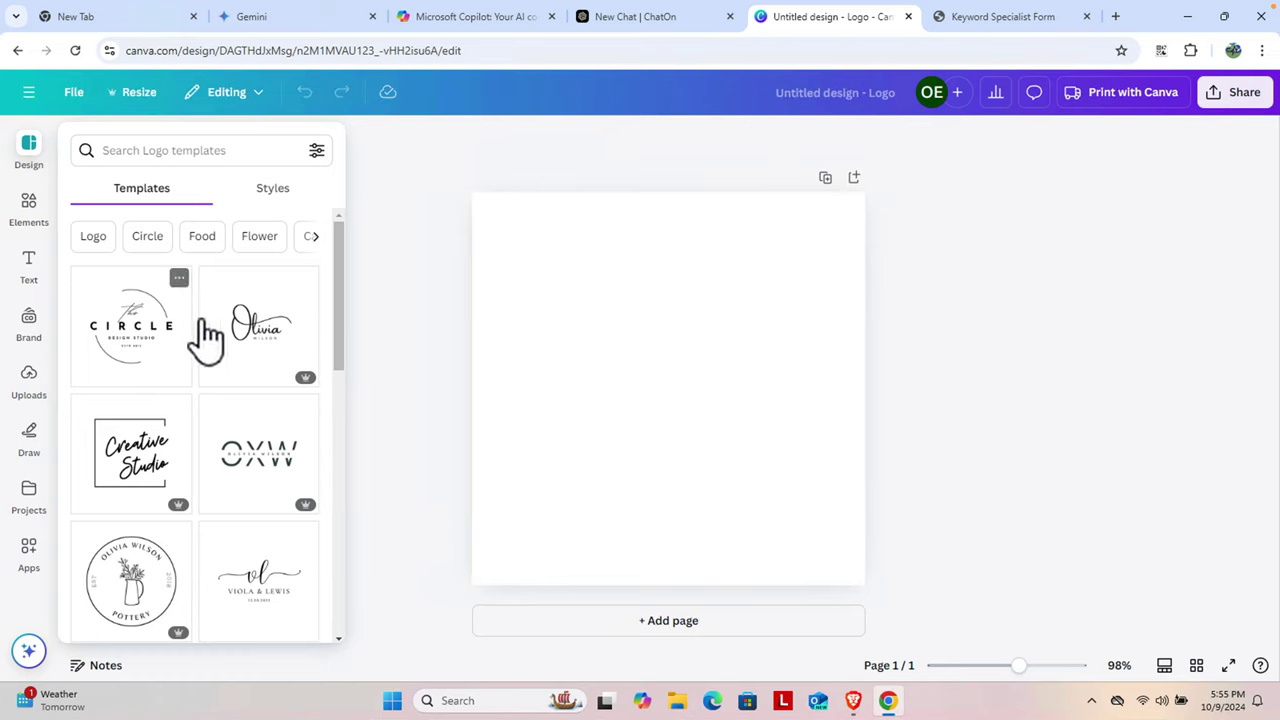
mouse_move(334, 323)
left_mouse_down()
mouse_move(329, 443)
mouse_move(340, 300)
left_mouse_up()
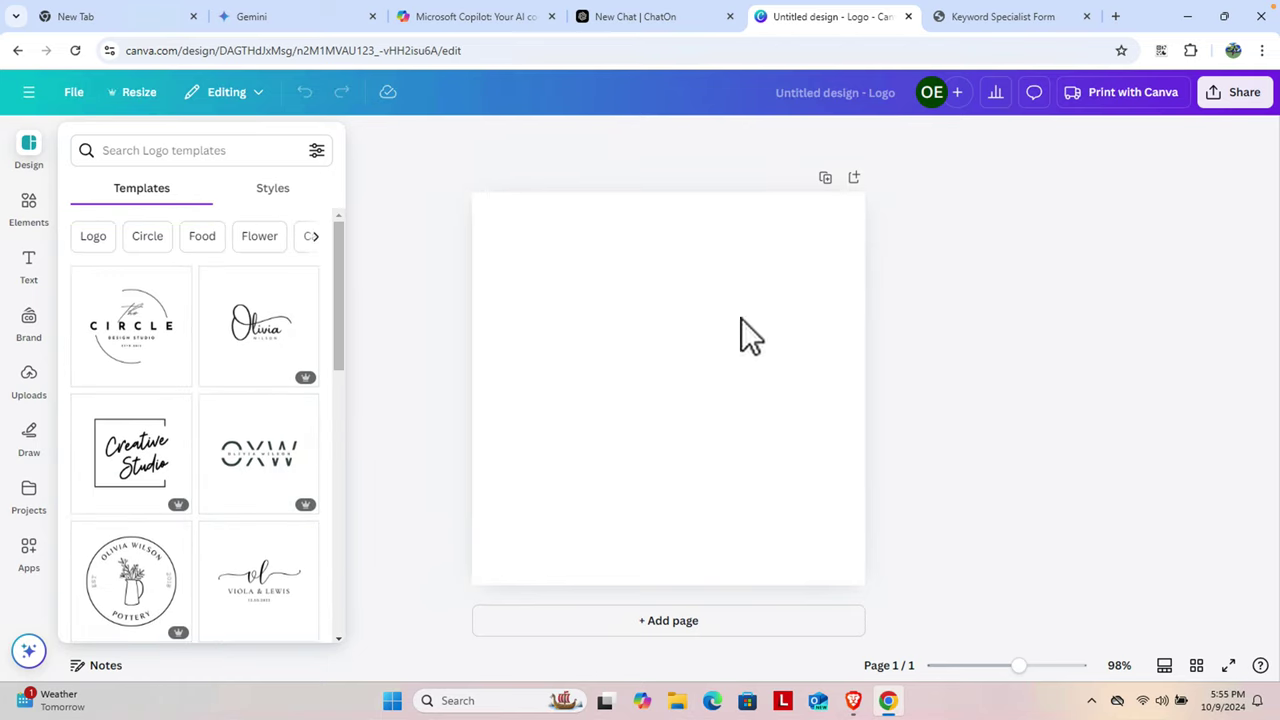
left_click(255, 336)
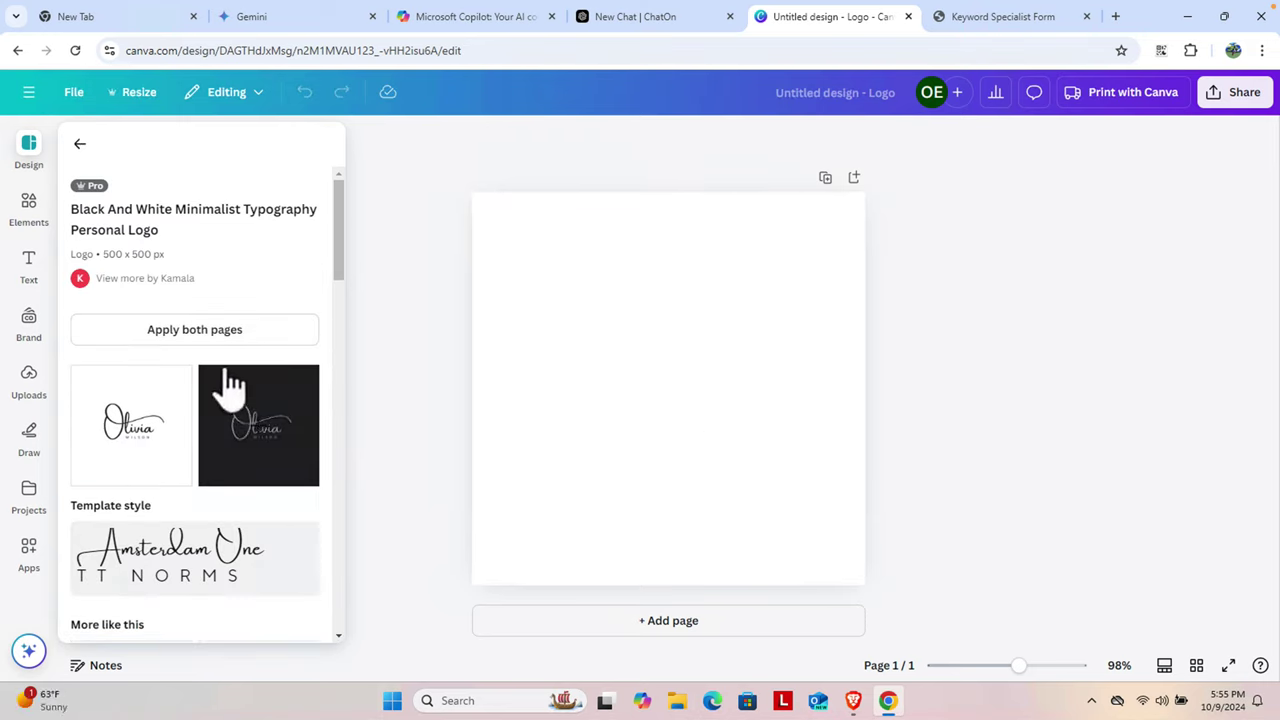
scroll(341, 276, "down", 2)
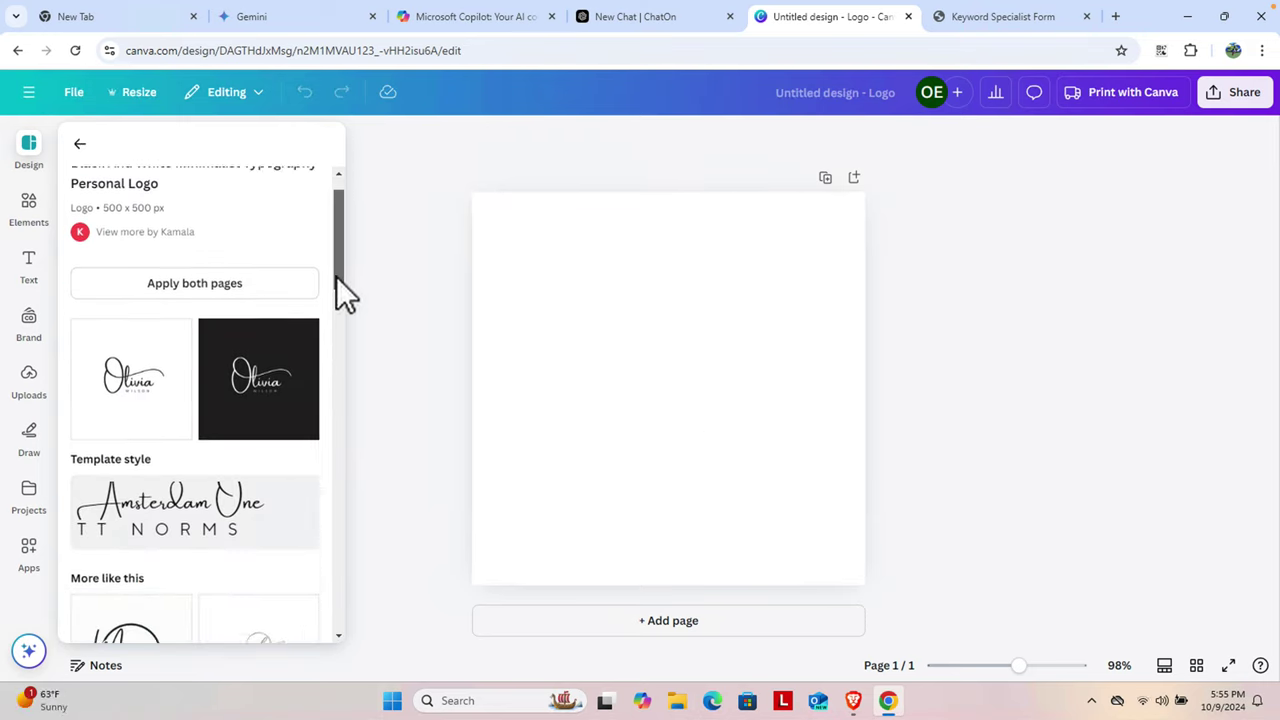
scroll(300, 330, "up", 1)
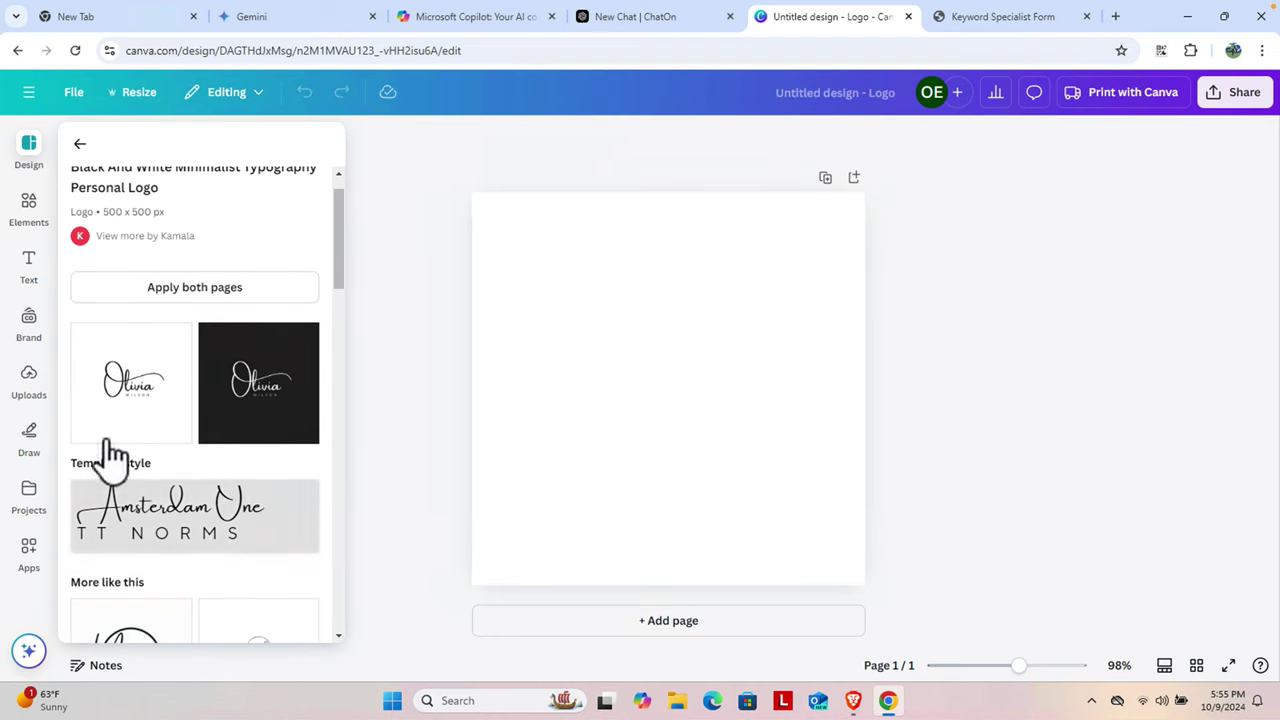
left_click(150, 410)
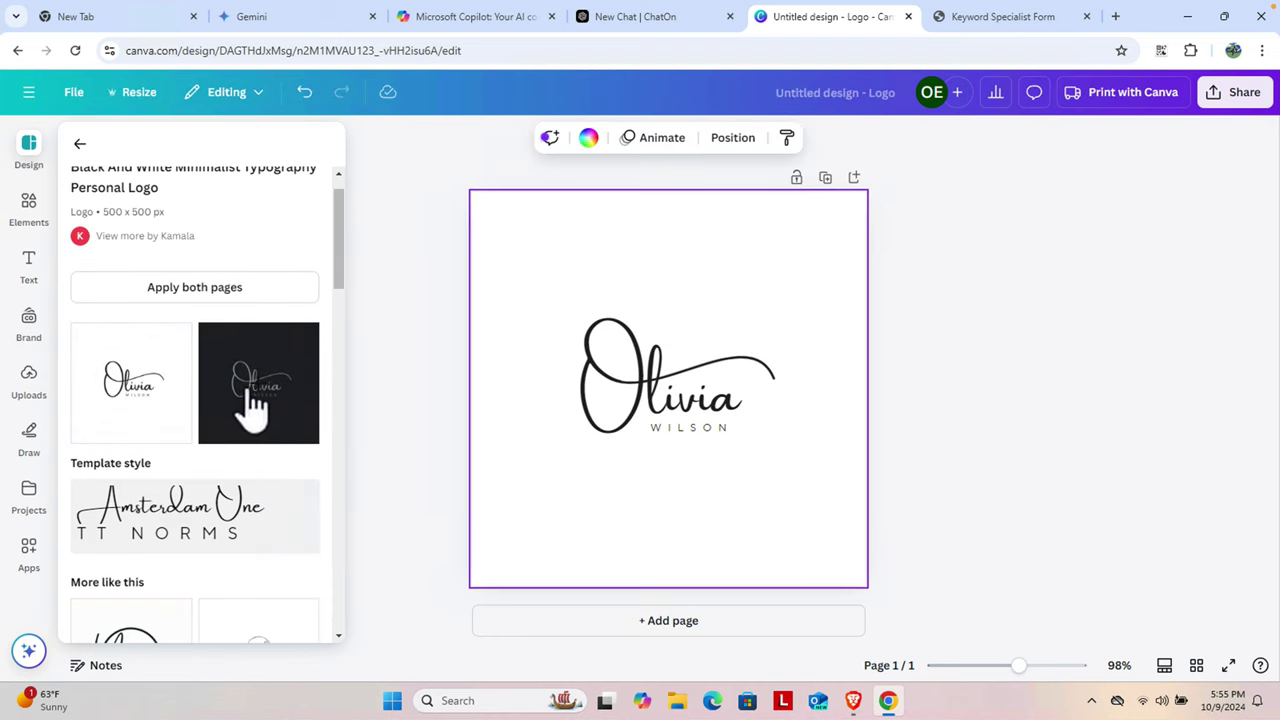
left_click(250, 400)
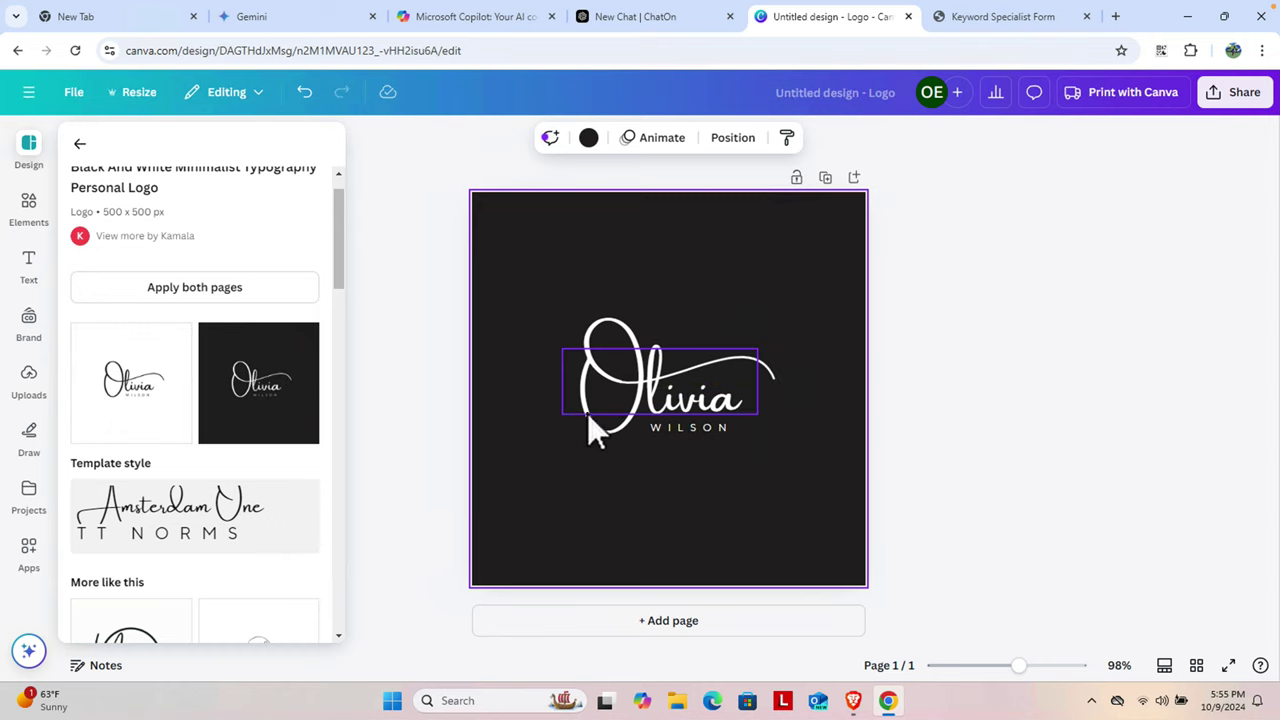
left_click(123, 405)
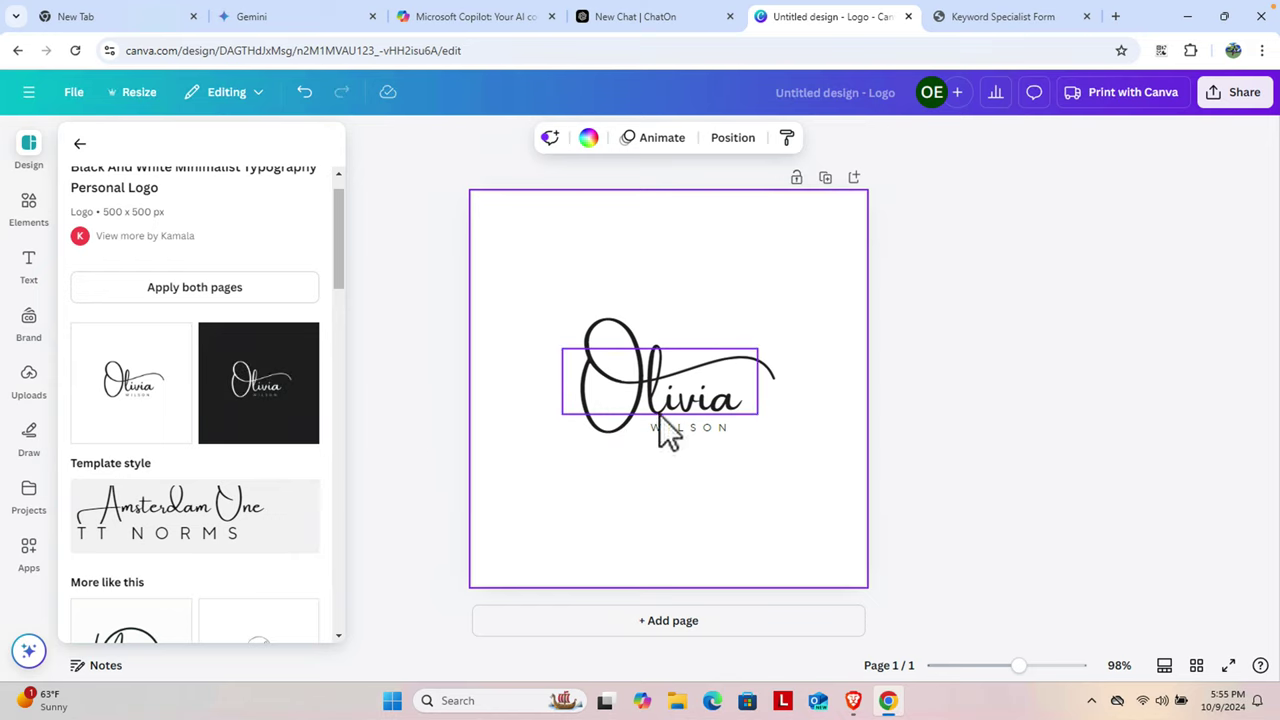
- Select all the Olivia template elements and delete them, leaving an empty page
scroll(150, 290, "up", 1)
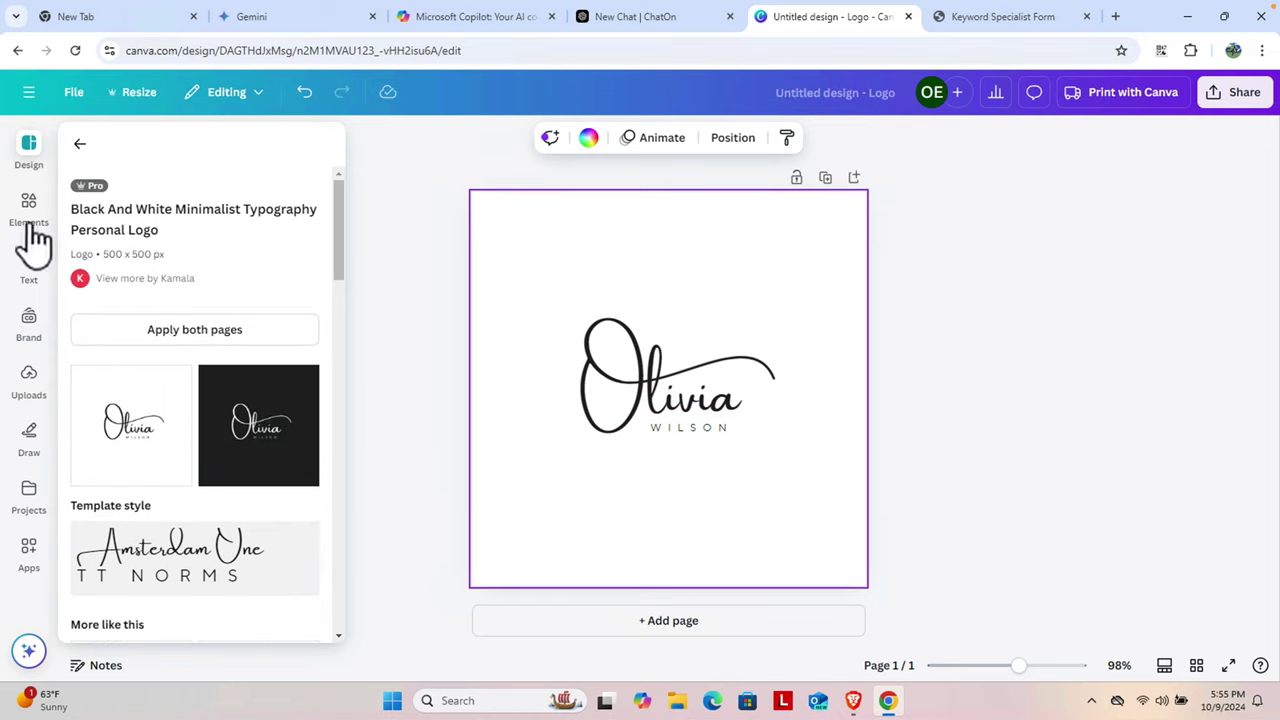
left_click_drag(555, 295, 819, 470)
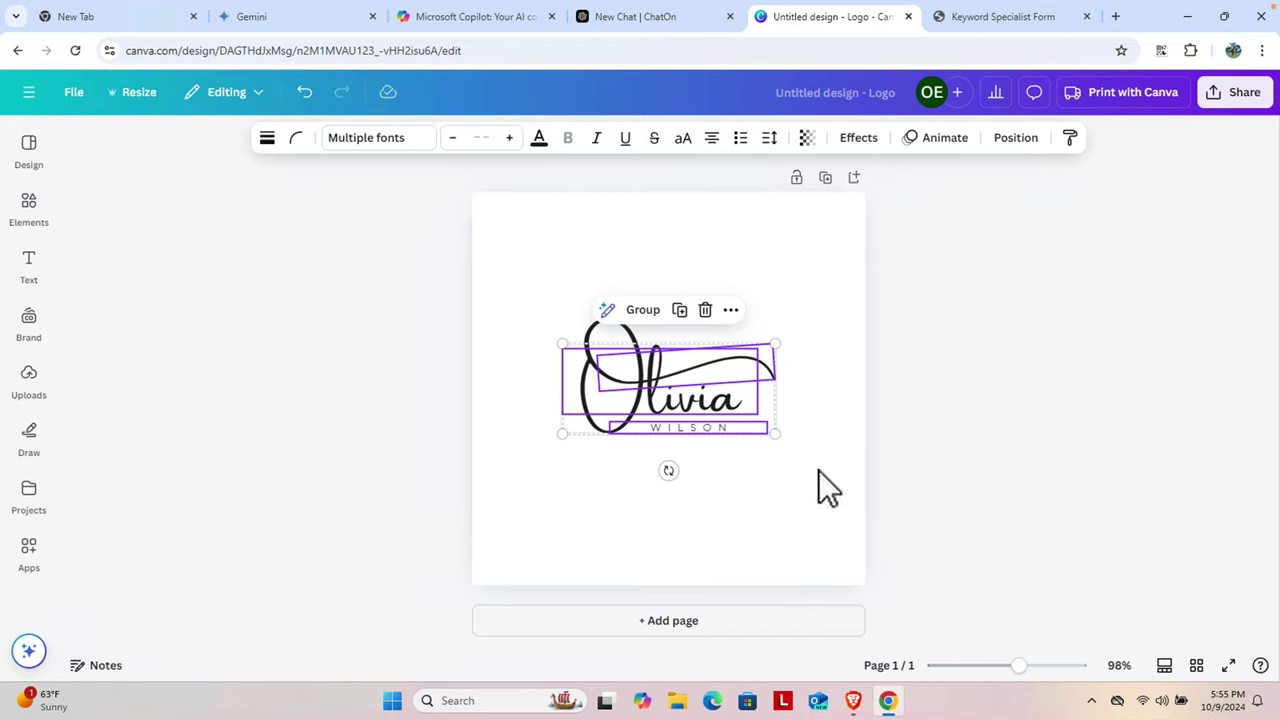
key("Delete")
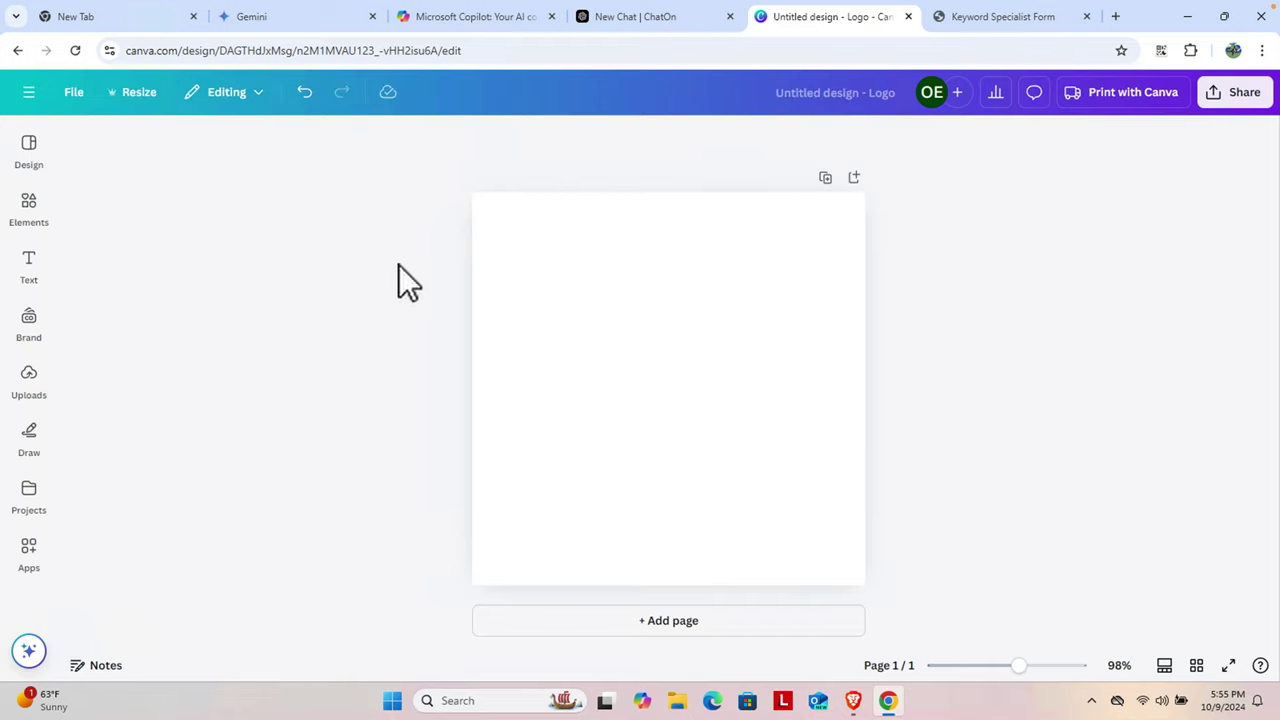
- Add a grey square from the Elements search for 'rec' and move it up-left
left_click(30, 208)
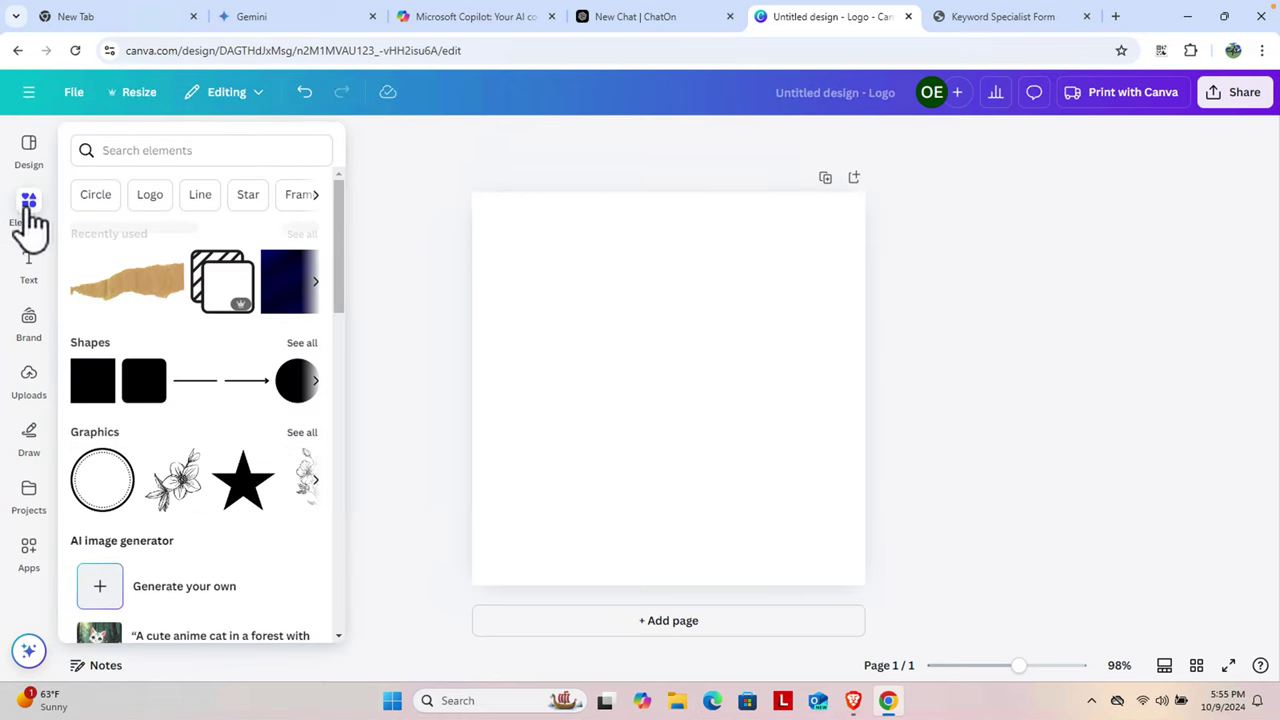
left_click(157, 146)
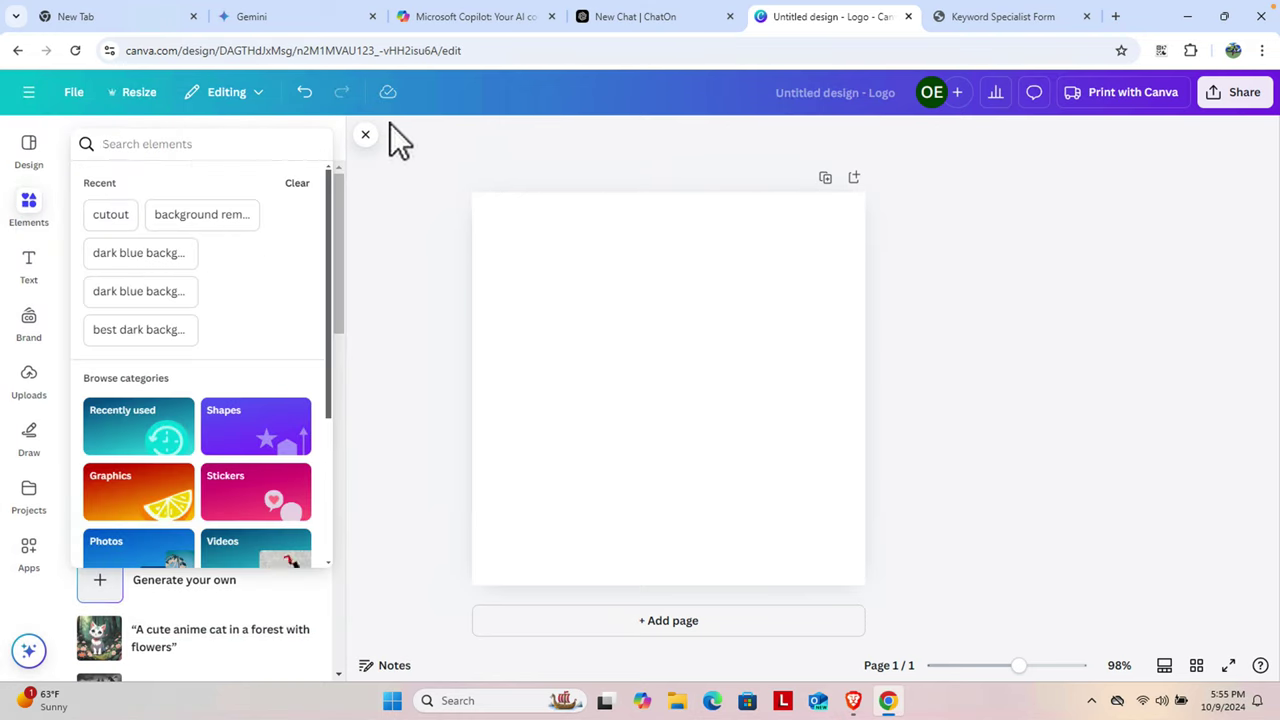
type("rec")
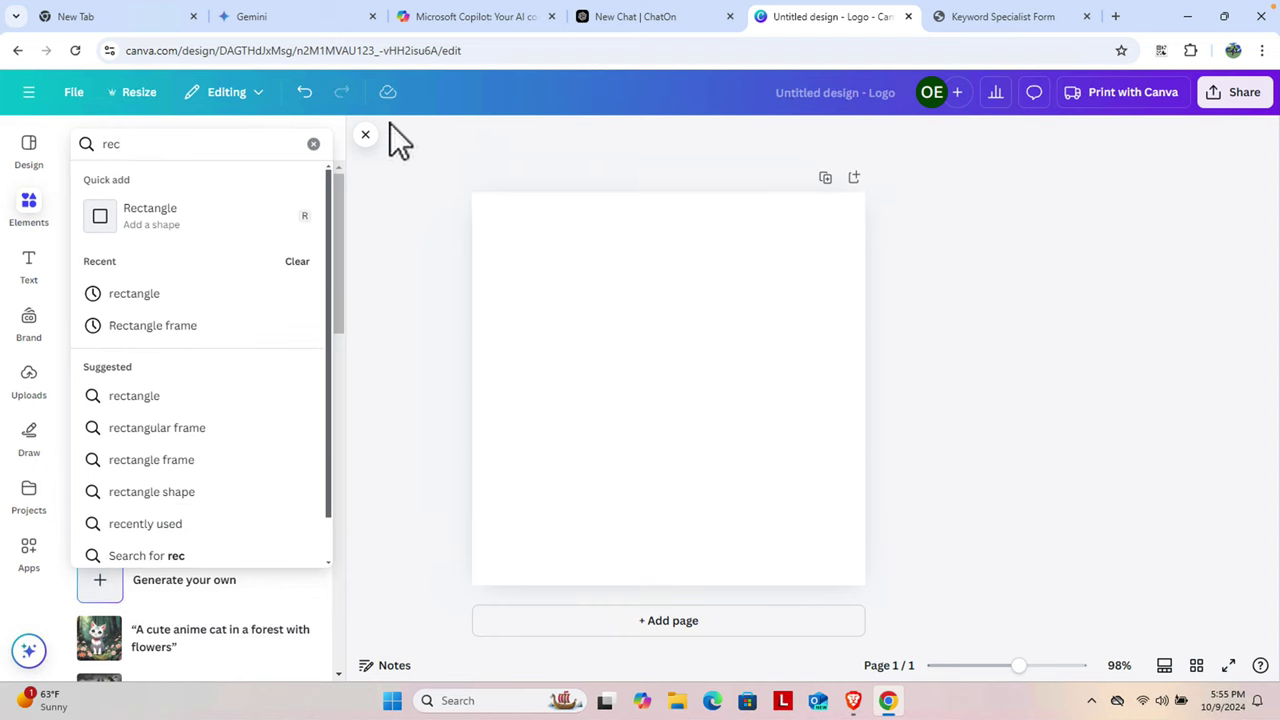
left_click(158, 214)
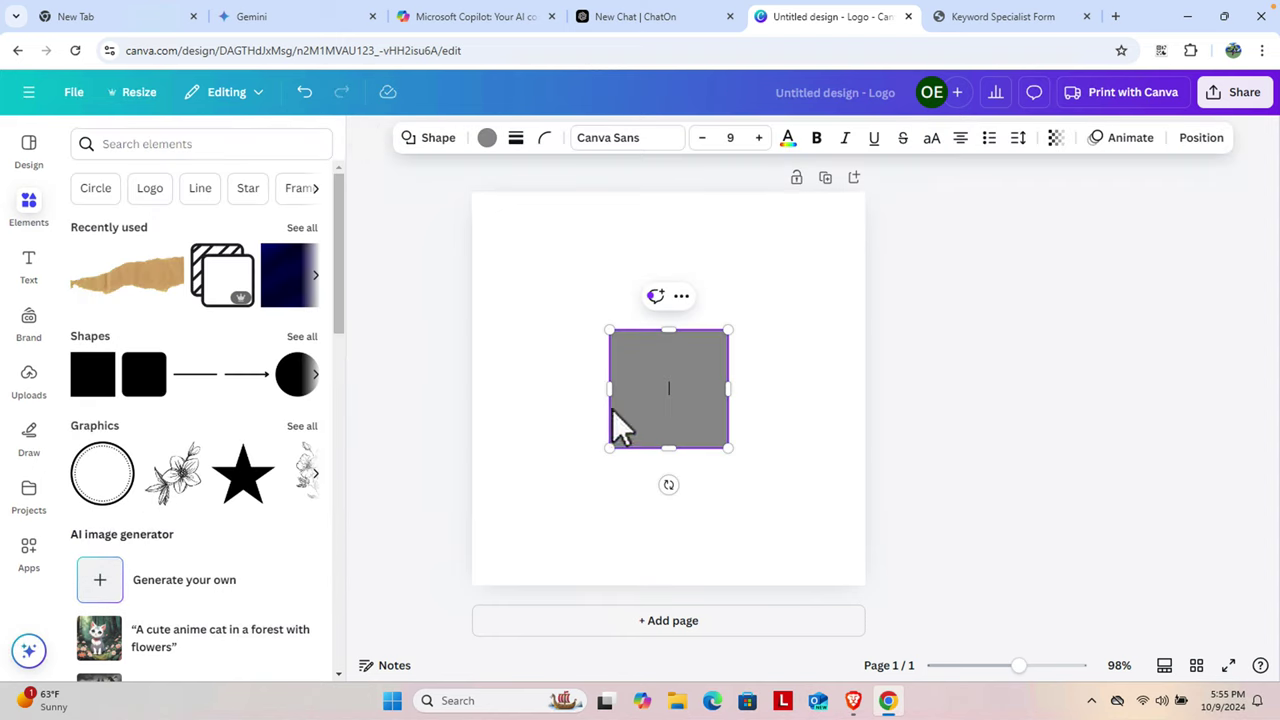
left_click_drag(642, 402, 555, 362)
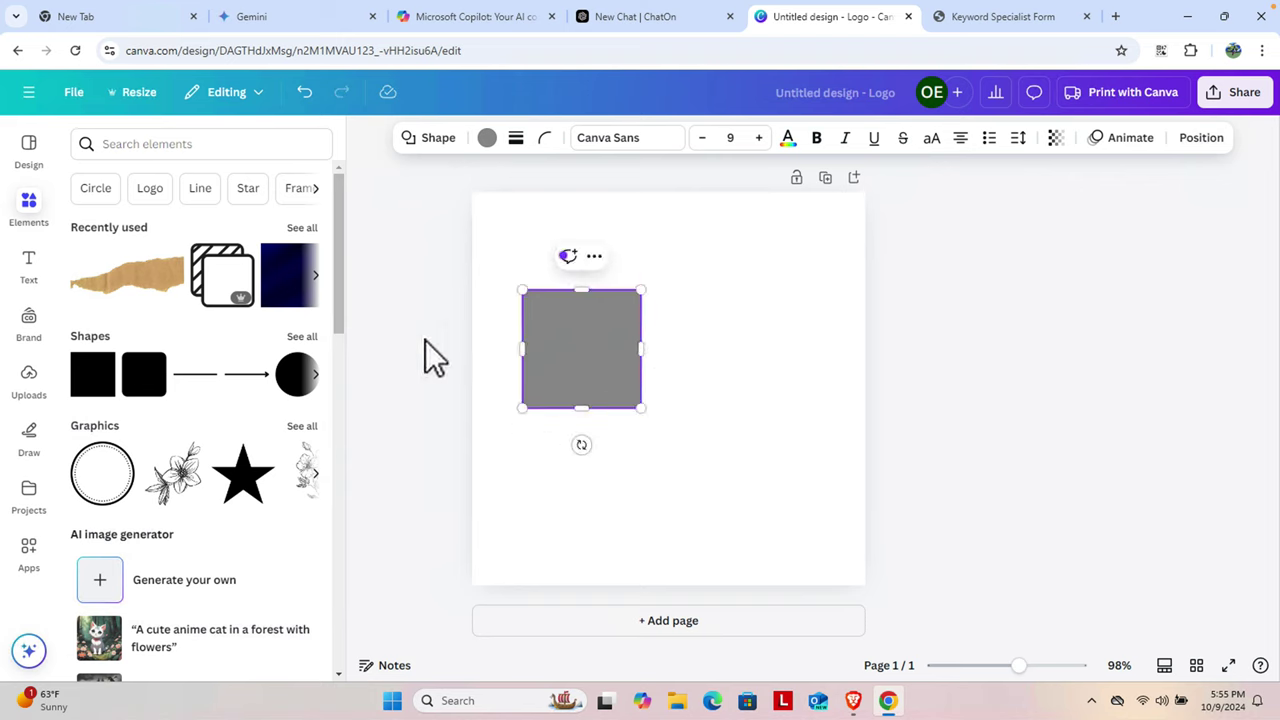
- Make the square violet, move it lower, and place a duplicate directly to its right
left_click(487, 140)
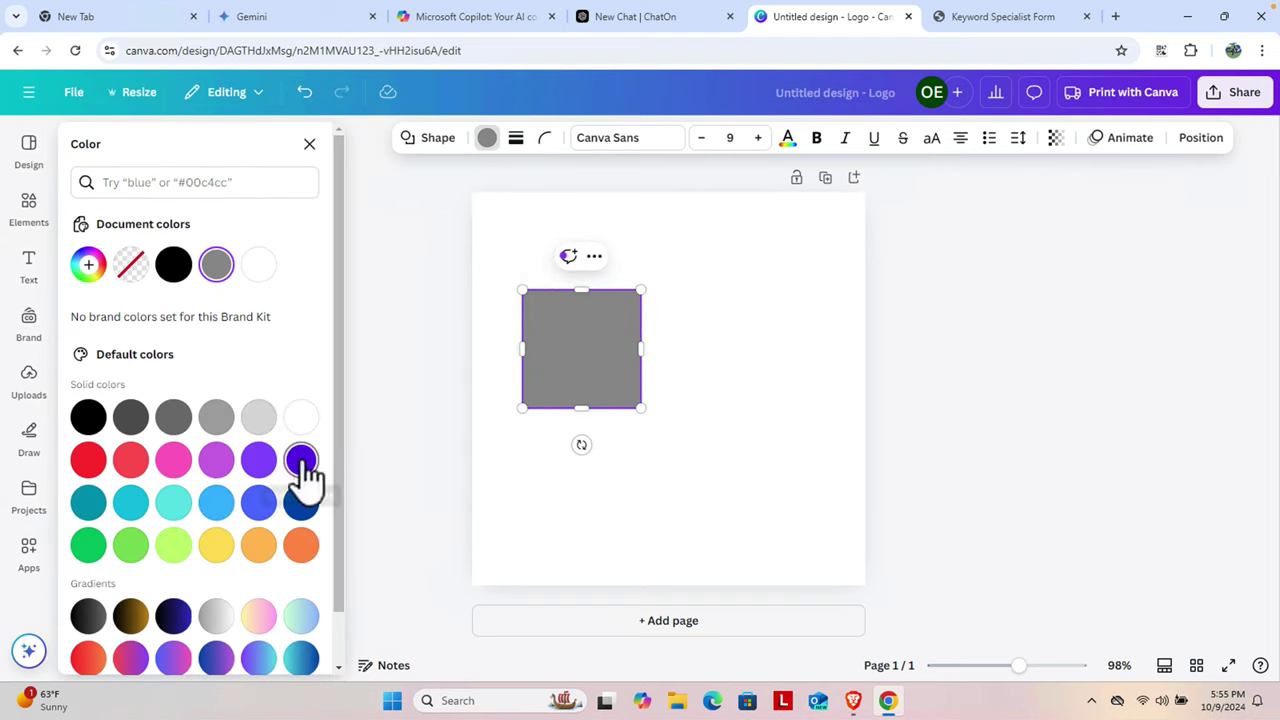
scroll(300, 648, "down", 1)
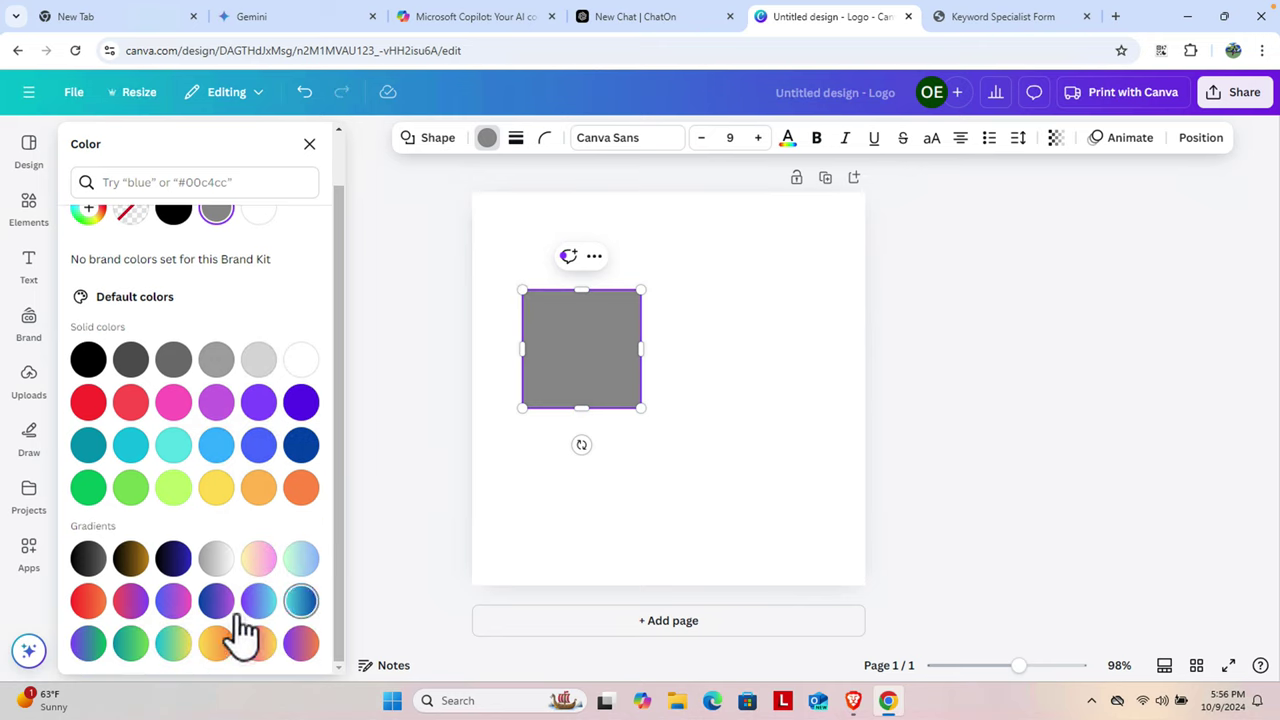
left_click(313, 405)
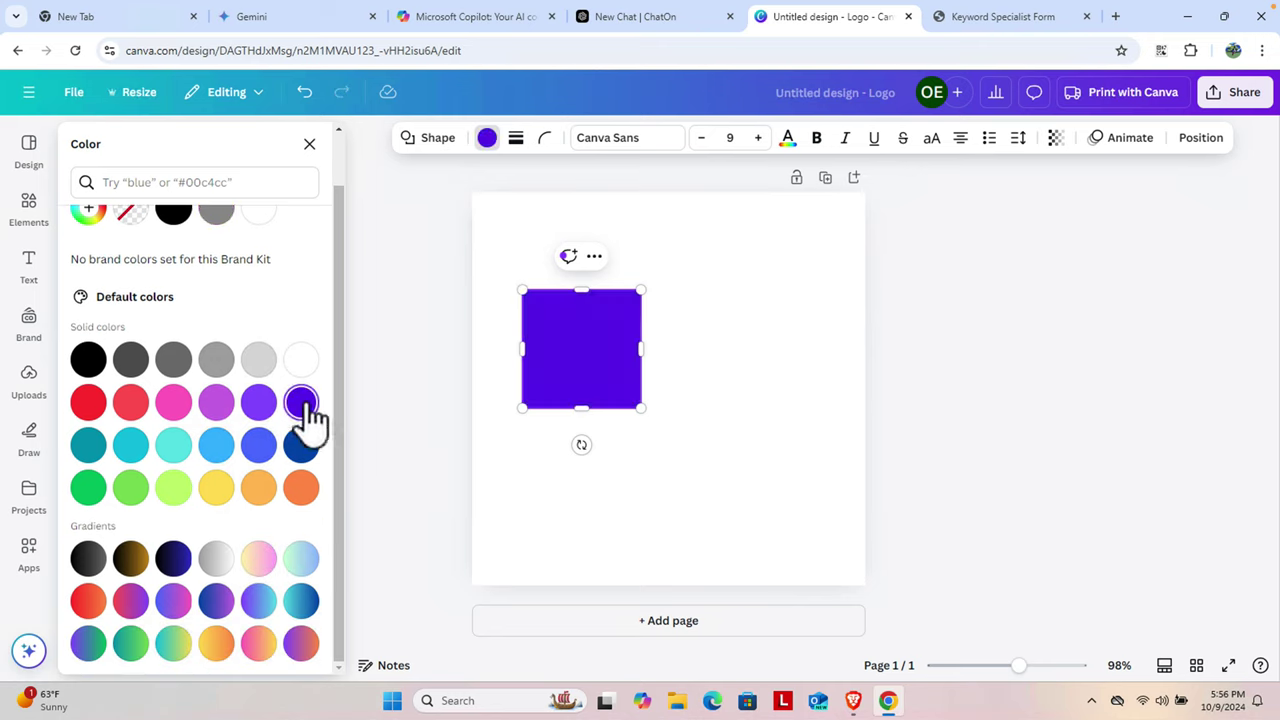
left_click_drag(614, 340, 625, 387)
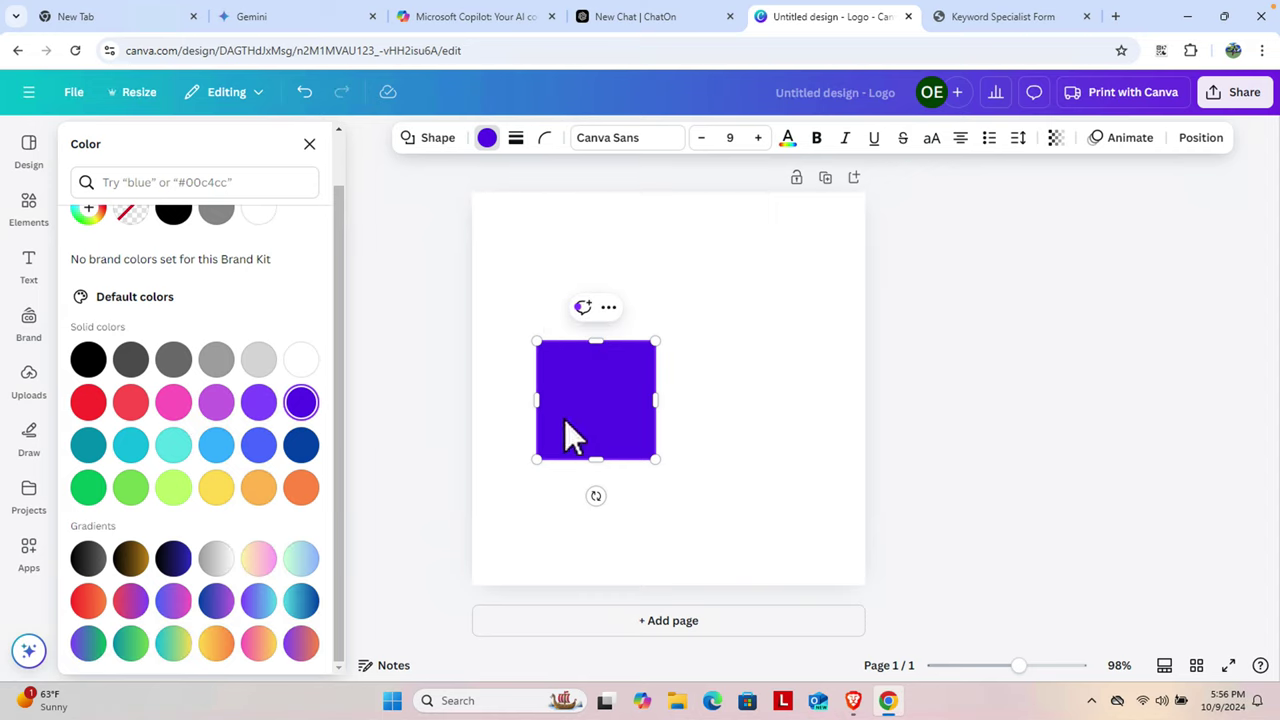
key("ctrl+d")
left_click_drag(631, 429, 732, 400)
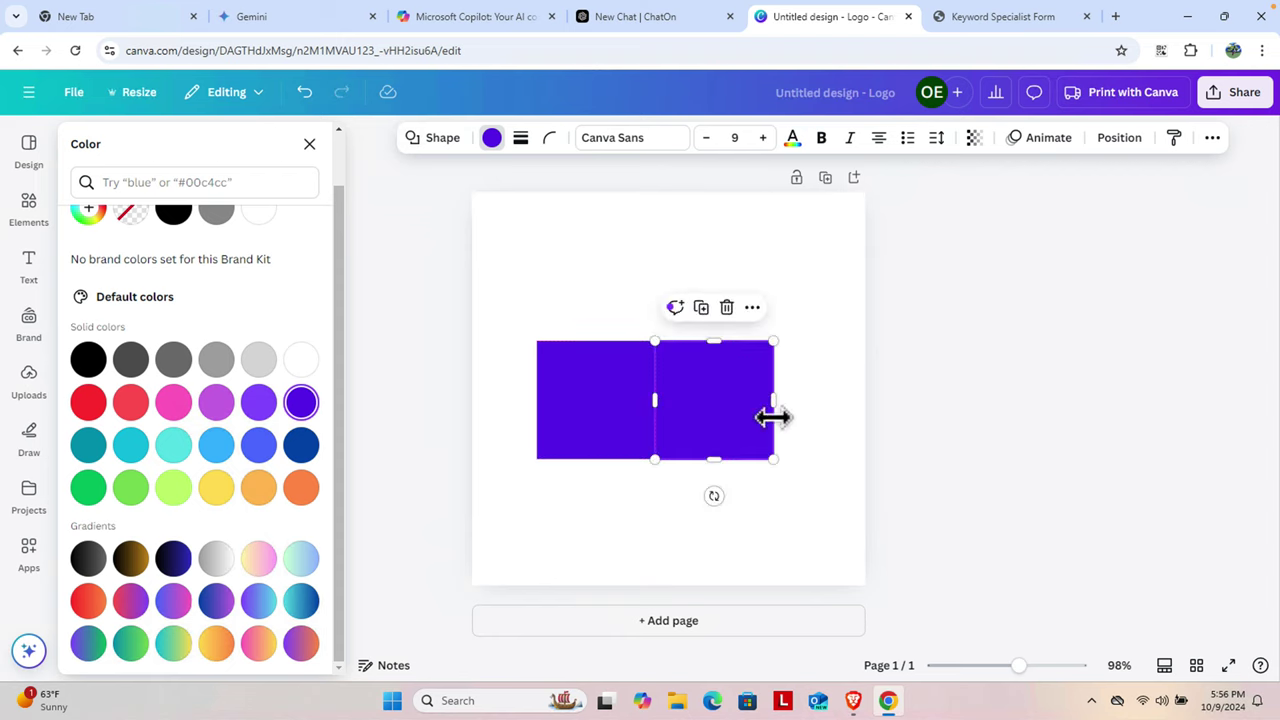
- Make the right-hand square red
left_click(491, 138)
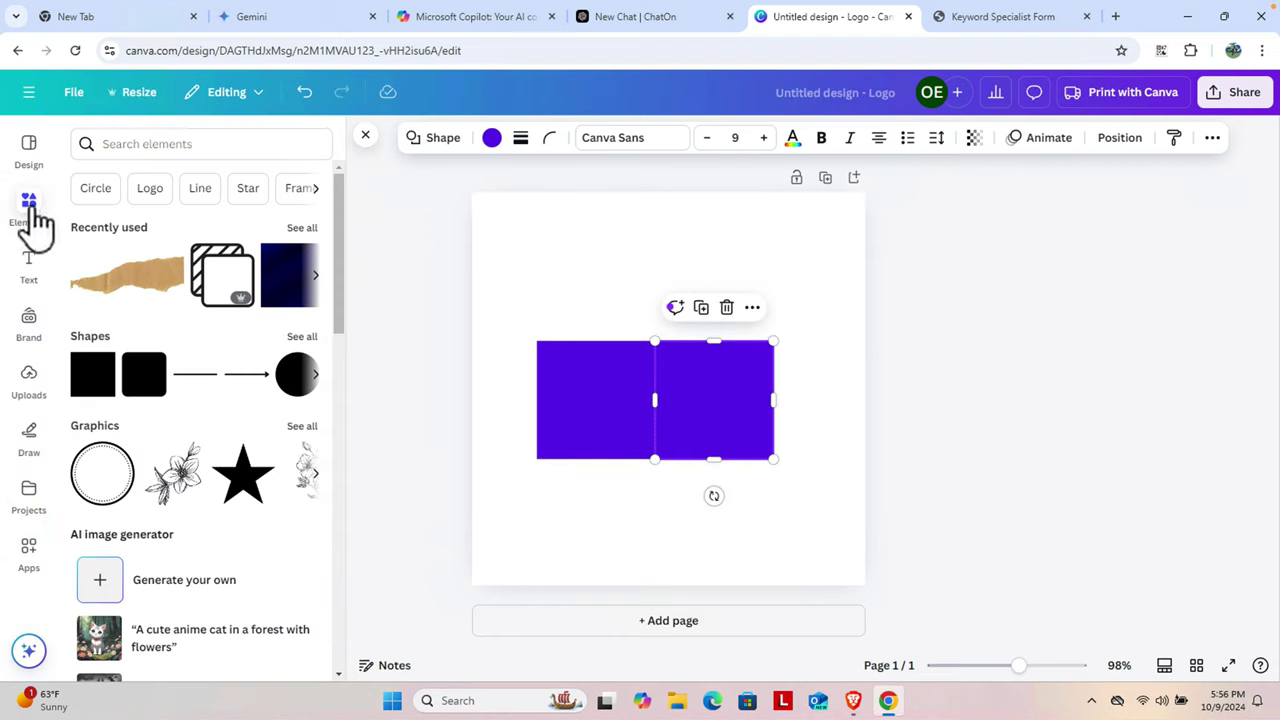
left_click(491, 138)
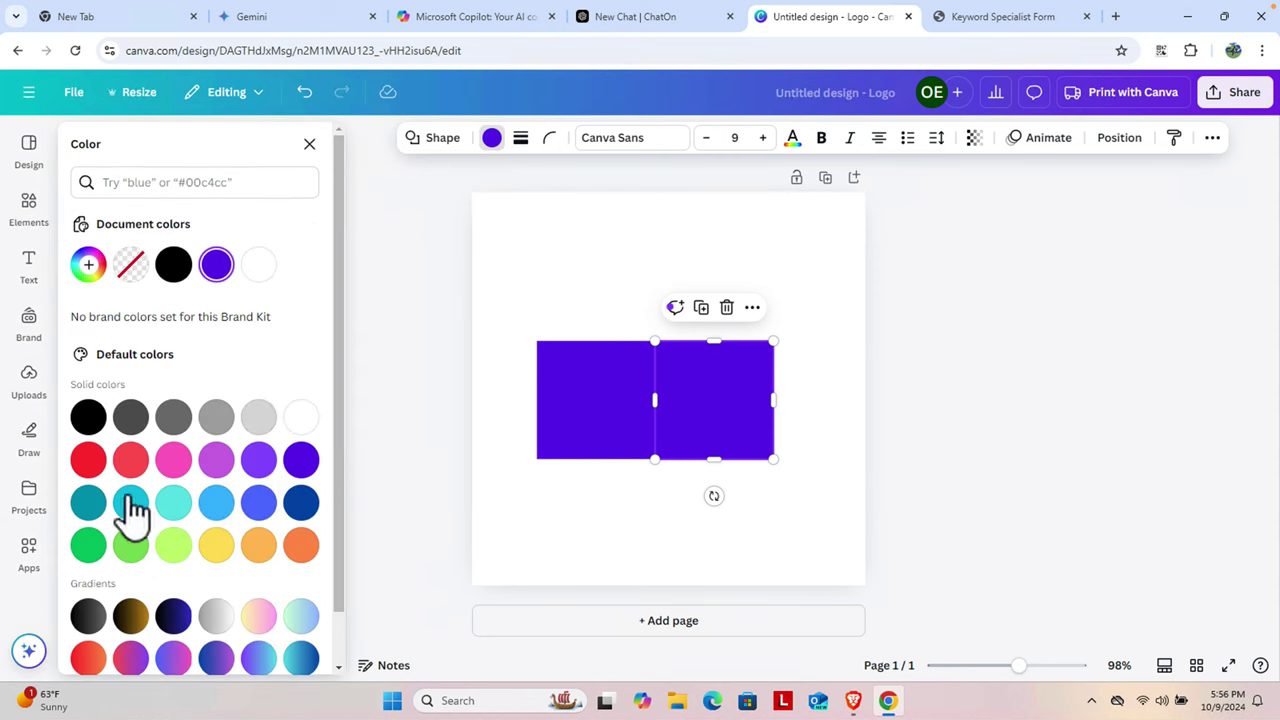
left_click(88, 459)
key("Escape")
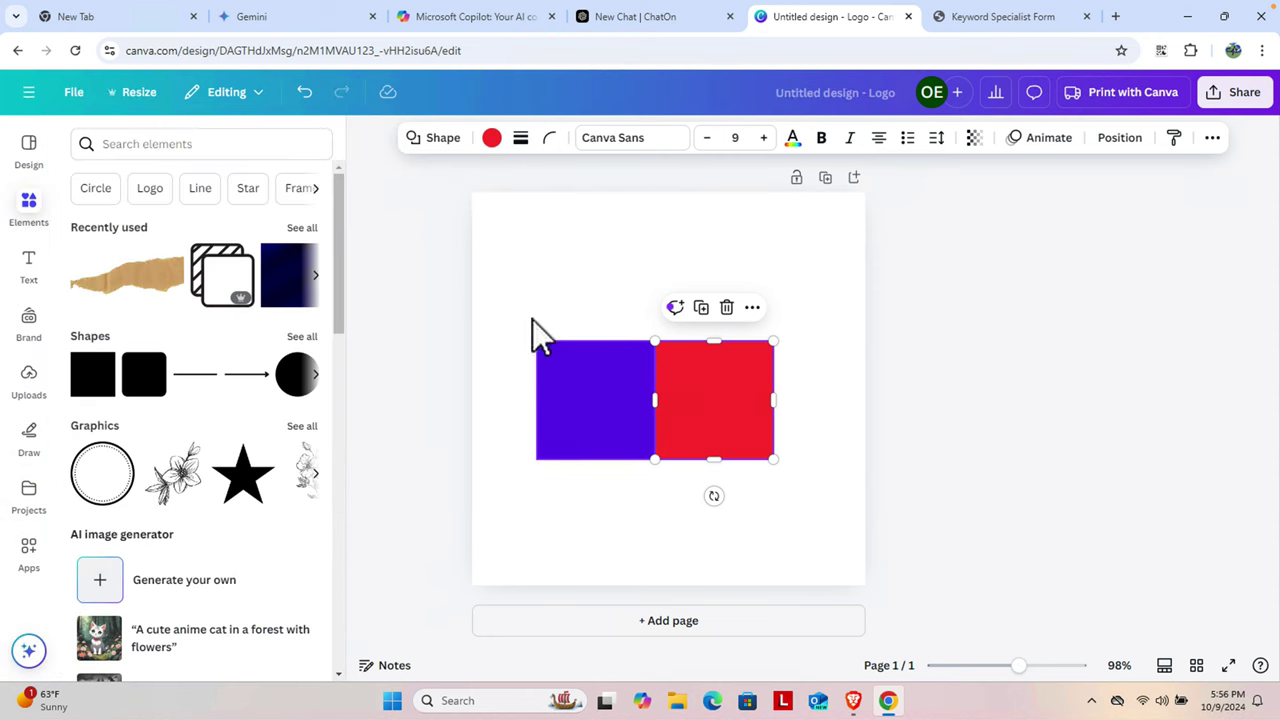
- Move the violet-red pair up and place a duplicate below it, forming a two-by-two grid
left_click_drag(490, 294, 826, 500)
left_click_drag(704, 402, 718, 339)
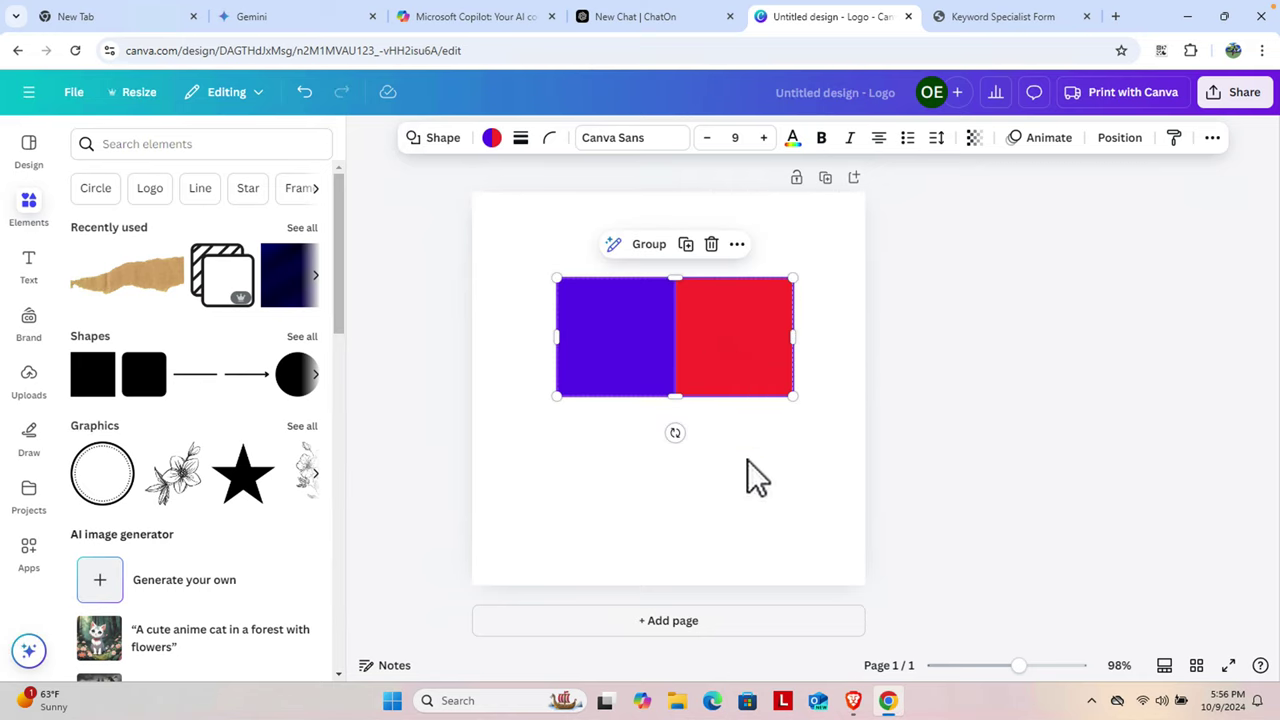
key("ctrl+d")
left_click_drag(700, 360, 623, 449)
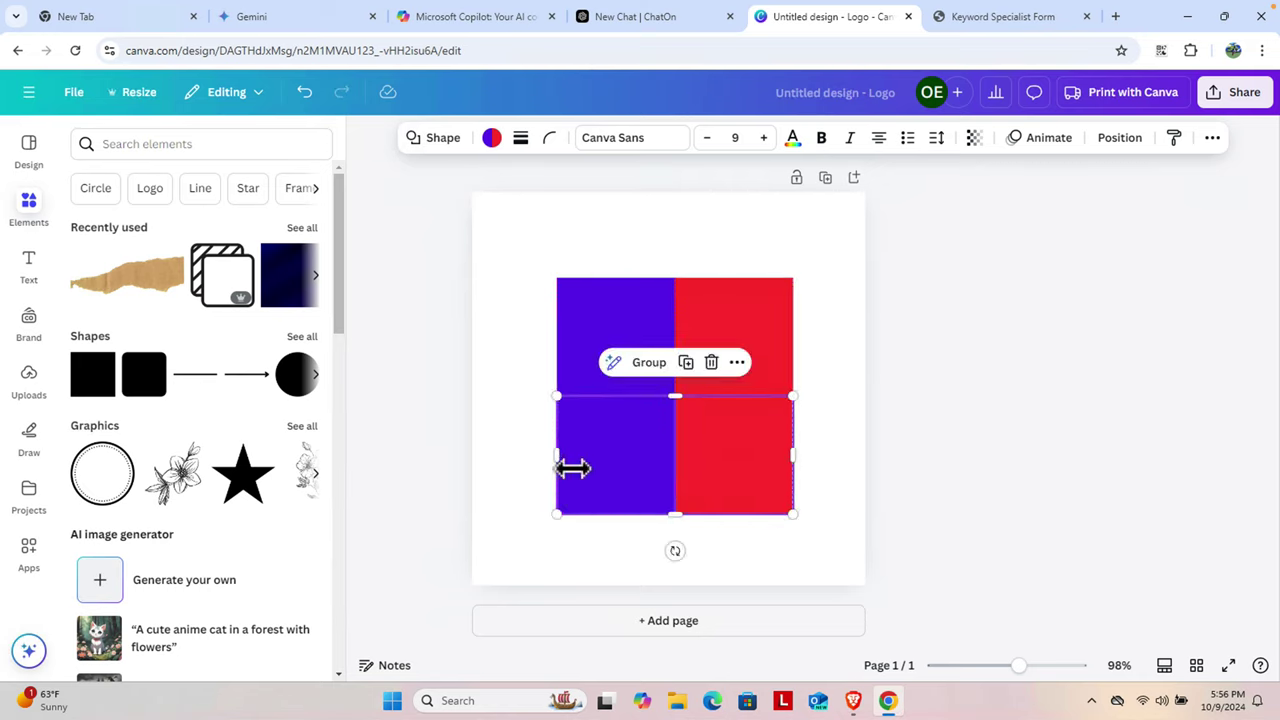
- Colour the bottom-left square turquoise
left_click(649, 471)
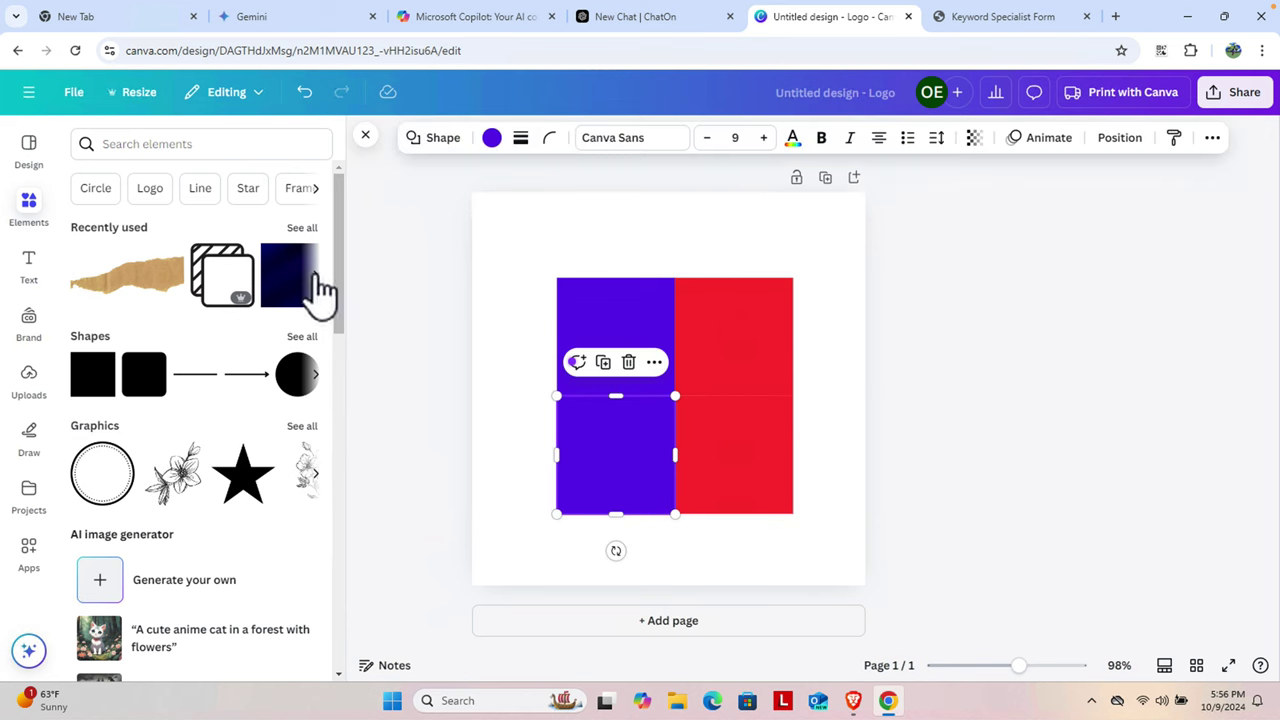
left_click(491, 139)
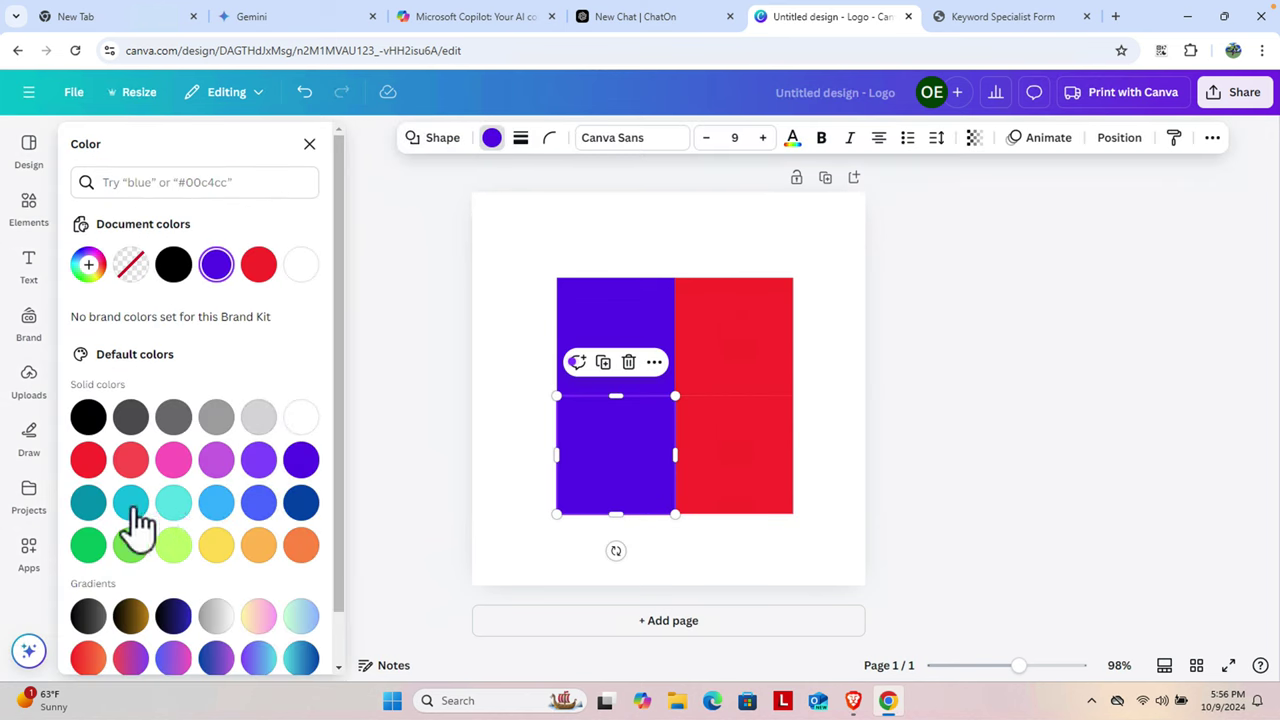
left_click(174, 503)
- Colour the bottom-right square bright green #4DFF00 with the custom colour picker
left_click(740, 465)
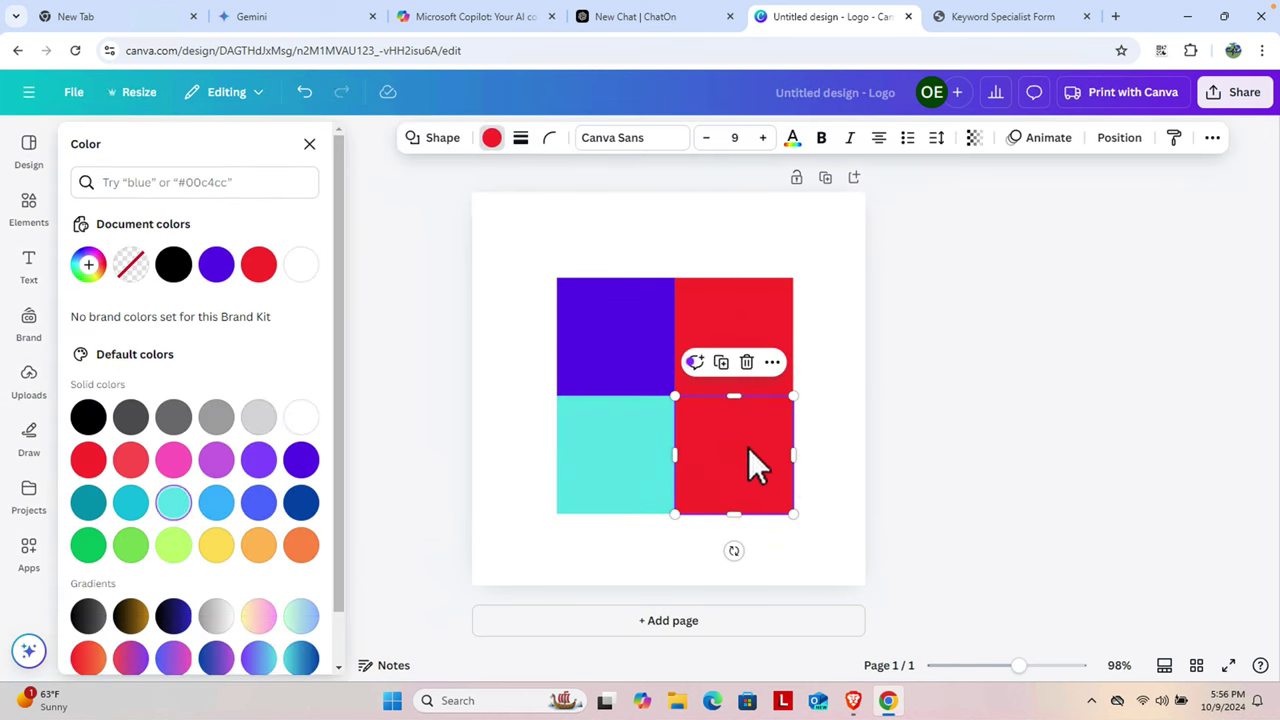
scroll(251, 525, "down", 1)
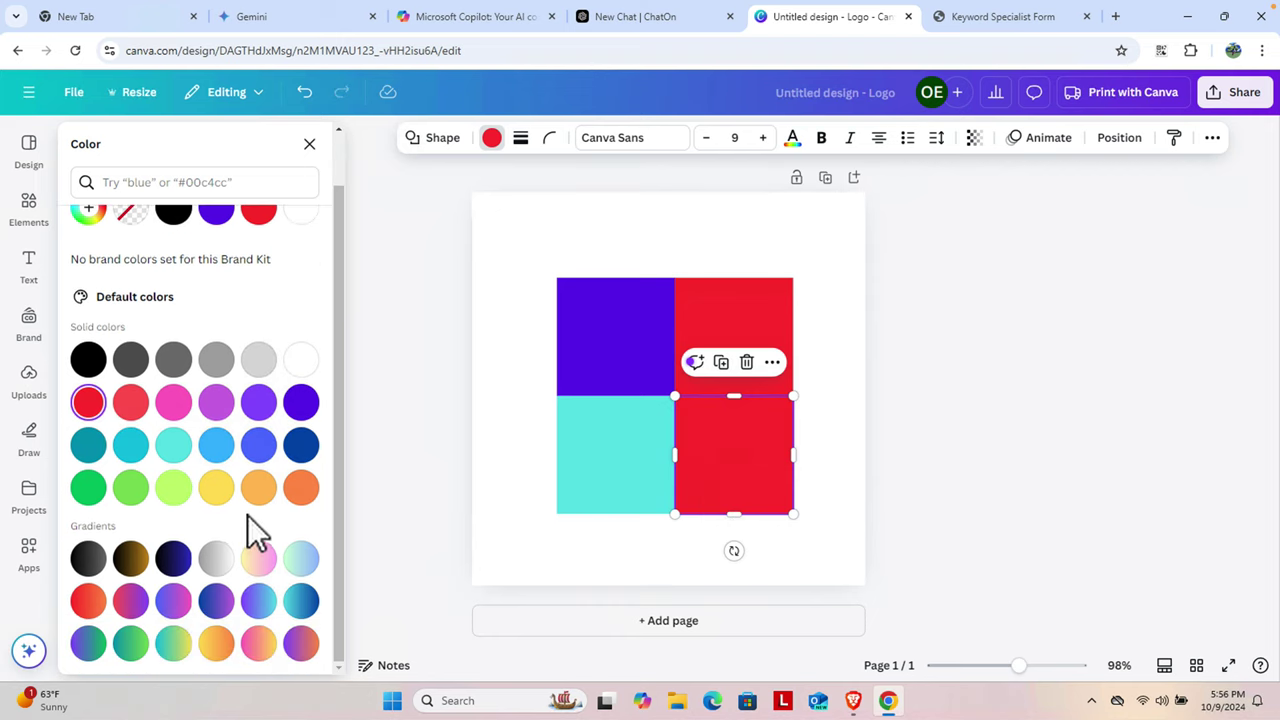
left_click(133, 645)
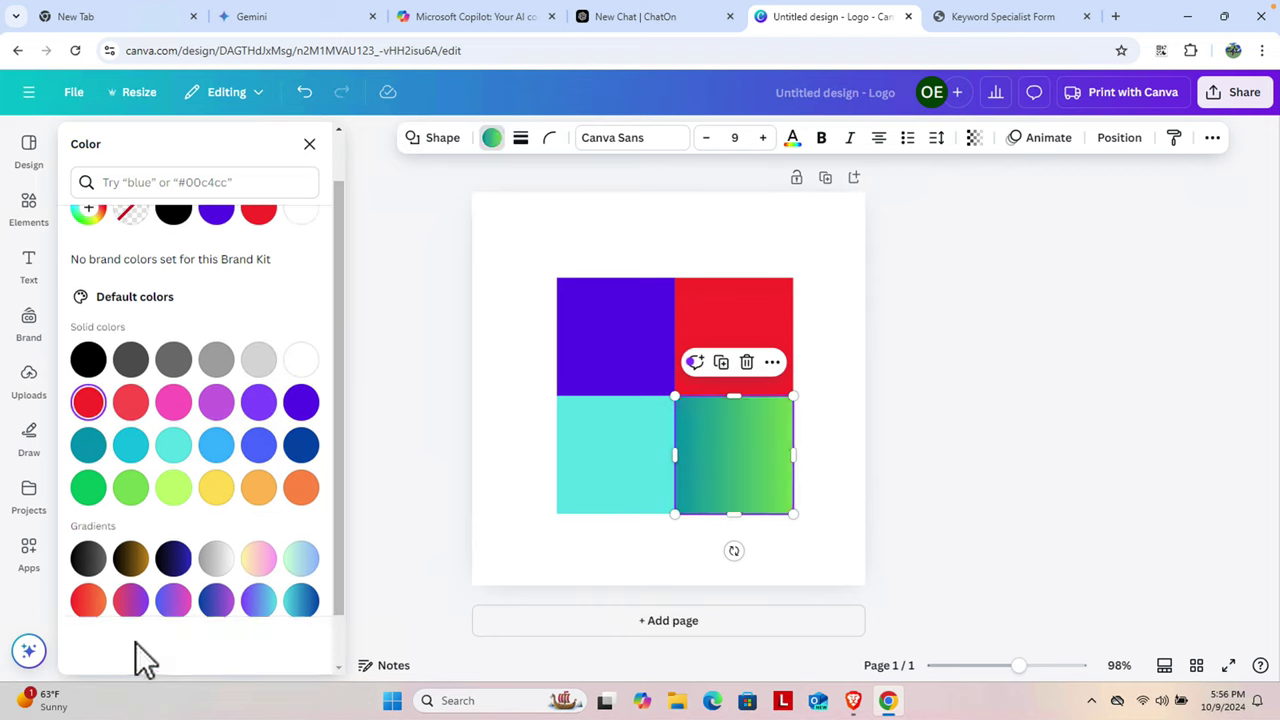
scroll(214, 537, "down", 1)
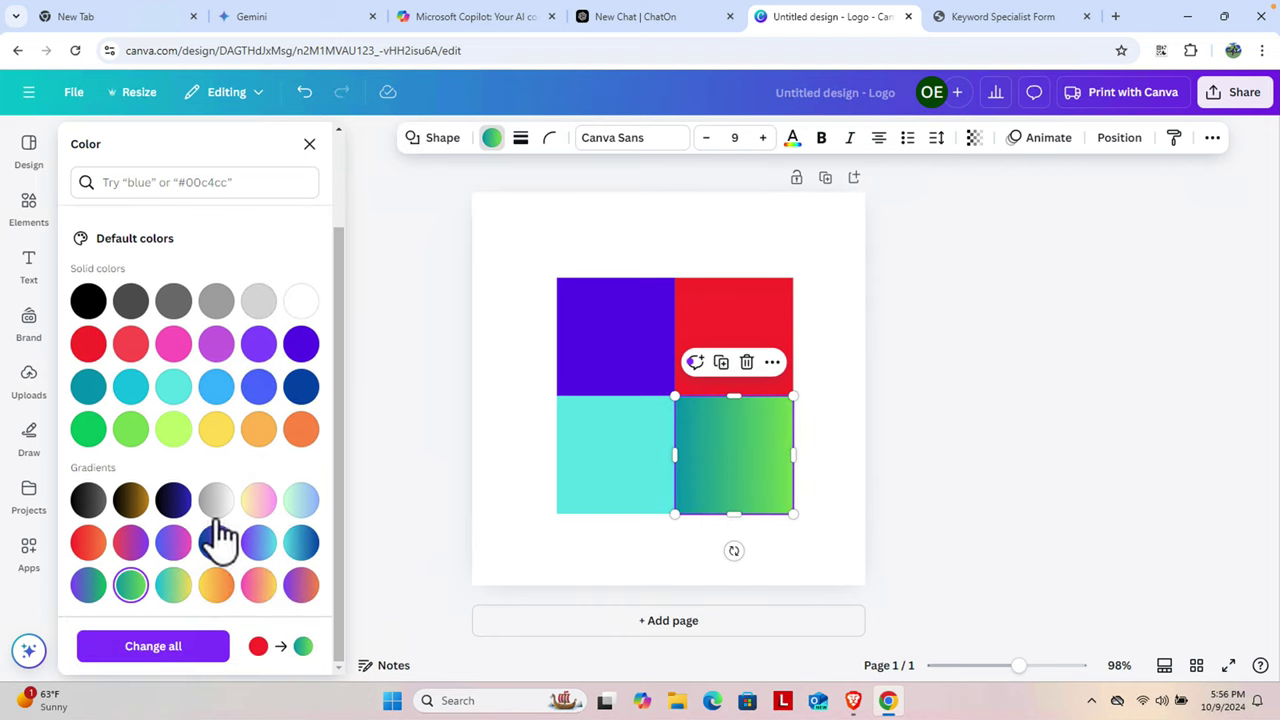
left_click(130, 432)
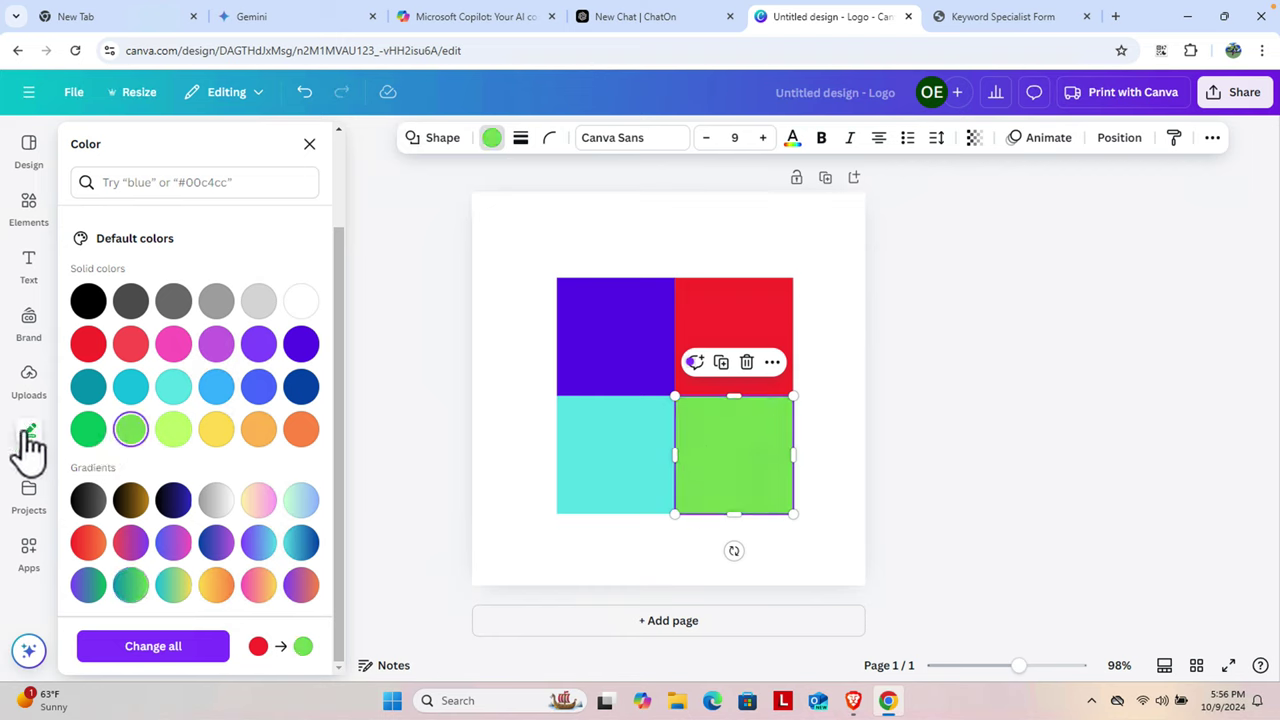
scroll(100, 312, "up", 1)
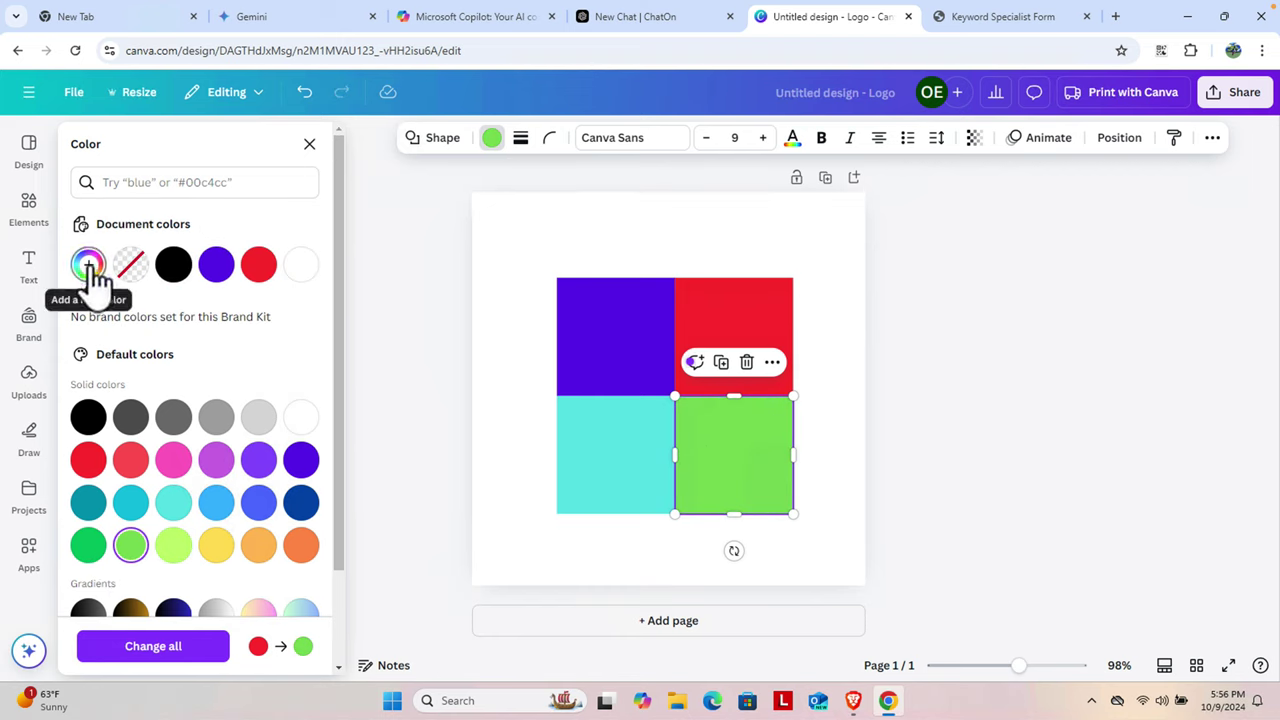
left_click(90, 266)
left_click_drag(216, 354, 350, 340)
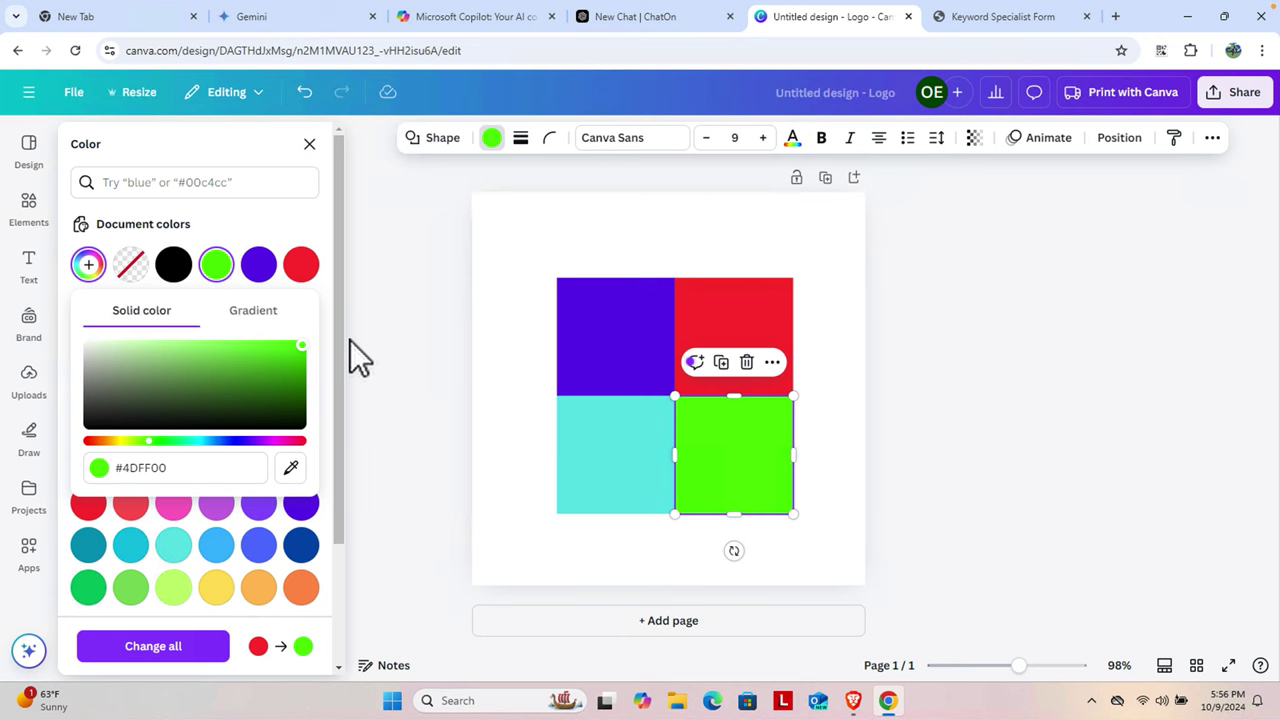
left_click(359, 325)
left_click(514, 252)
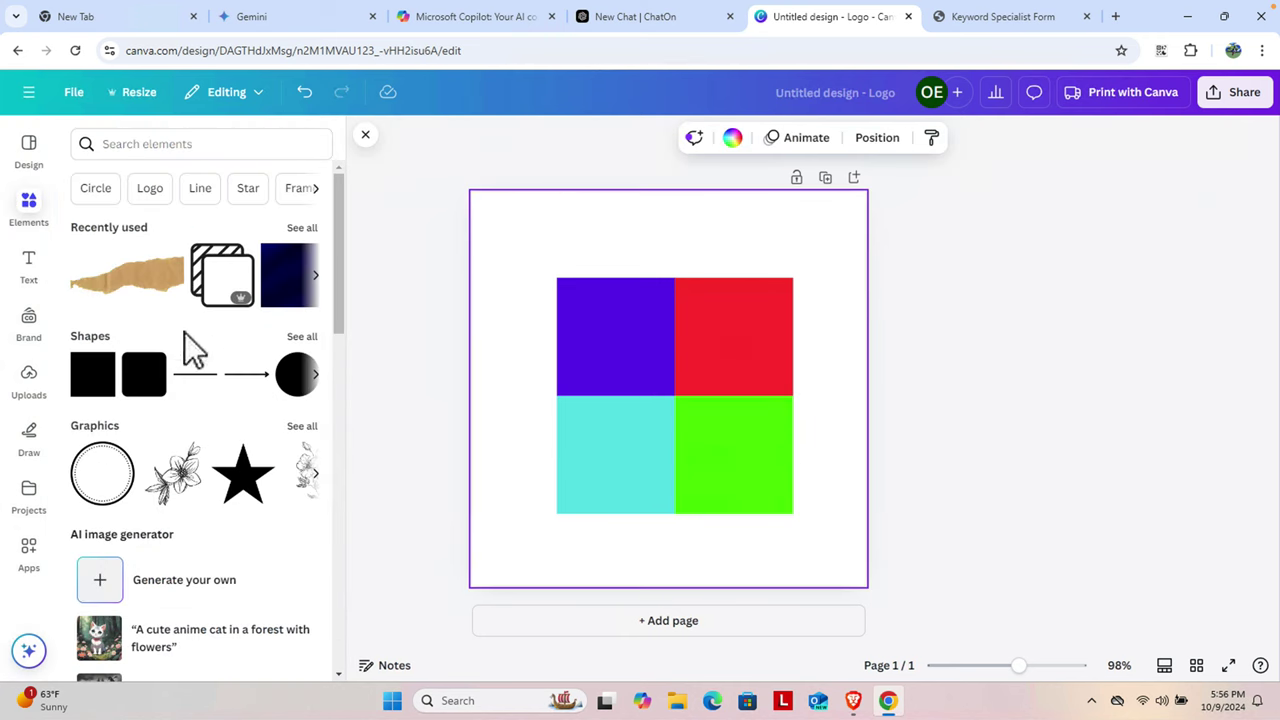
- Set the page background to black, then select all four squares together
left_click(734, 142)
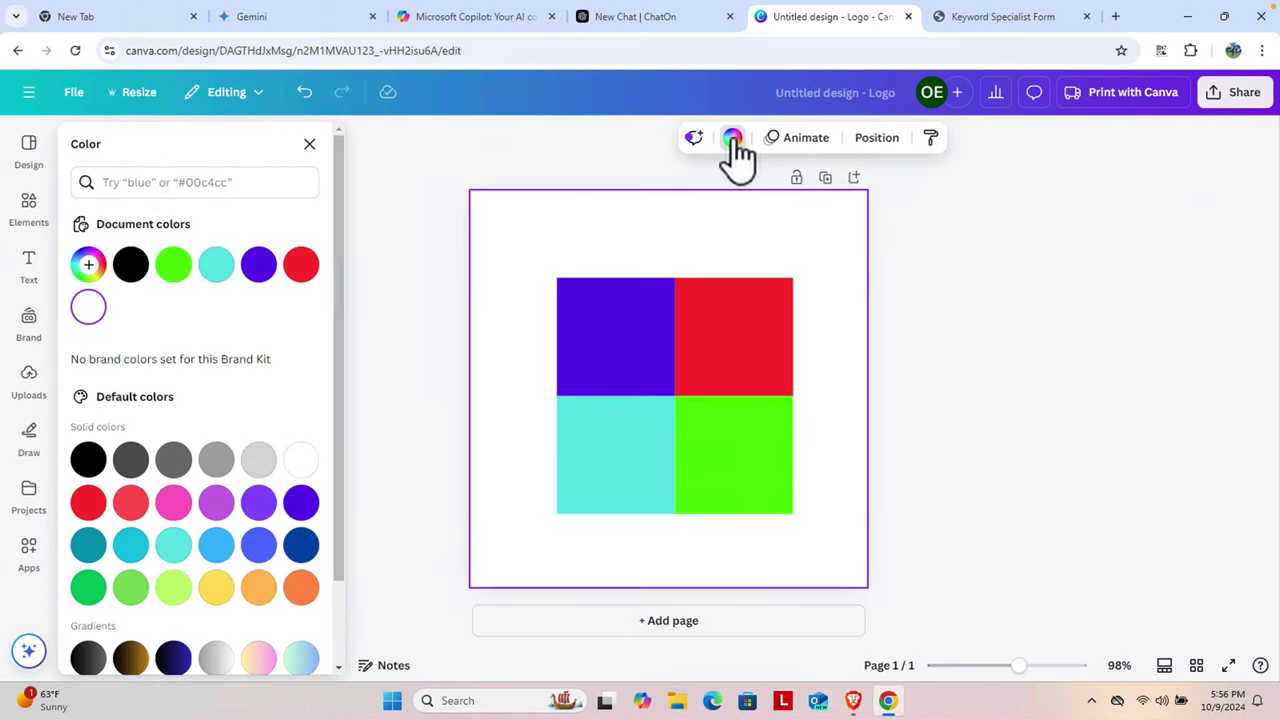
left_click(131, 265)
key("Escape")
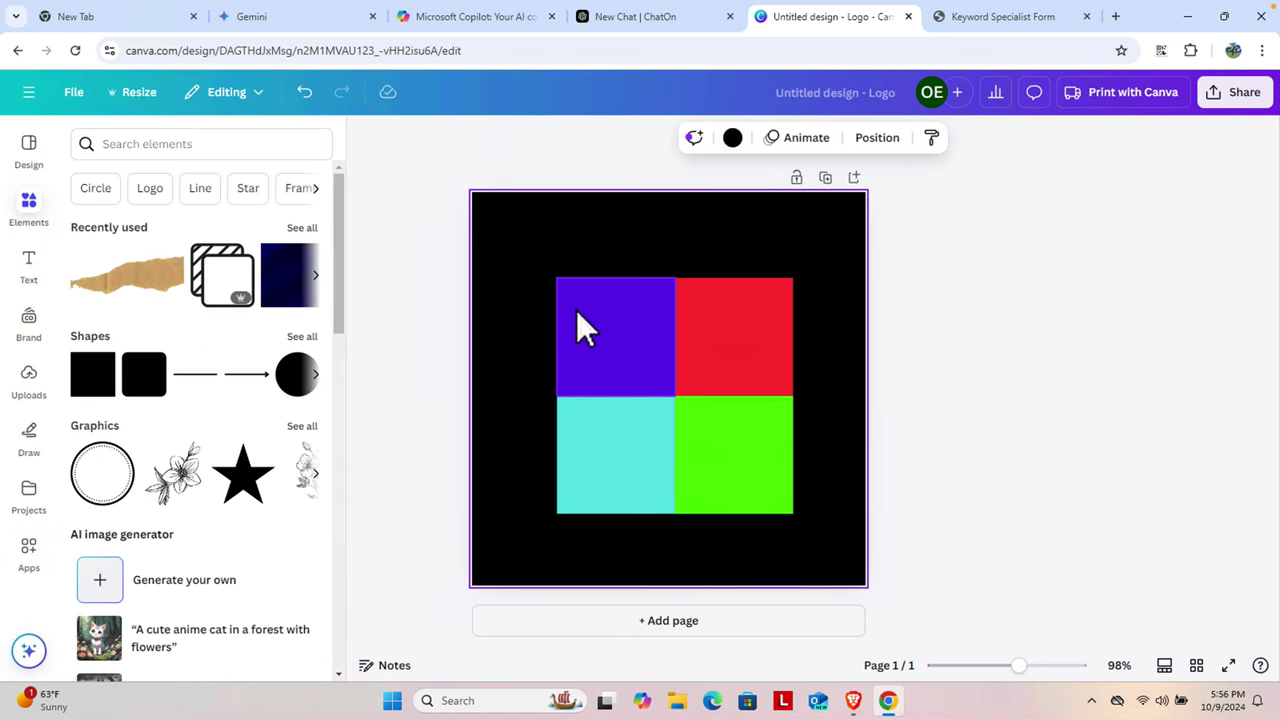
left_click_drag(519, 246, 845, 556)
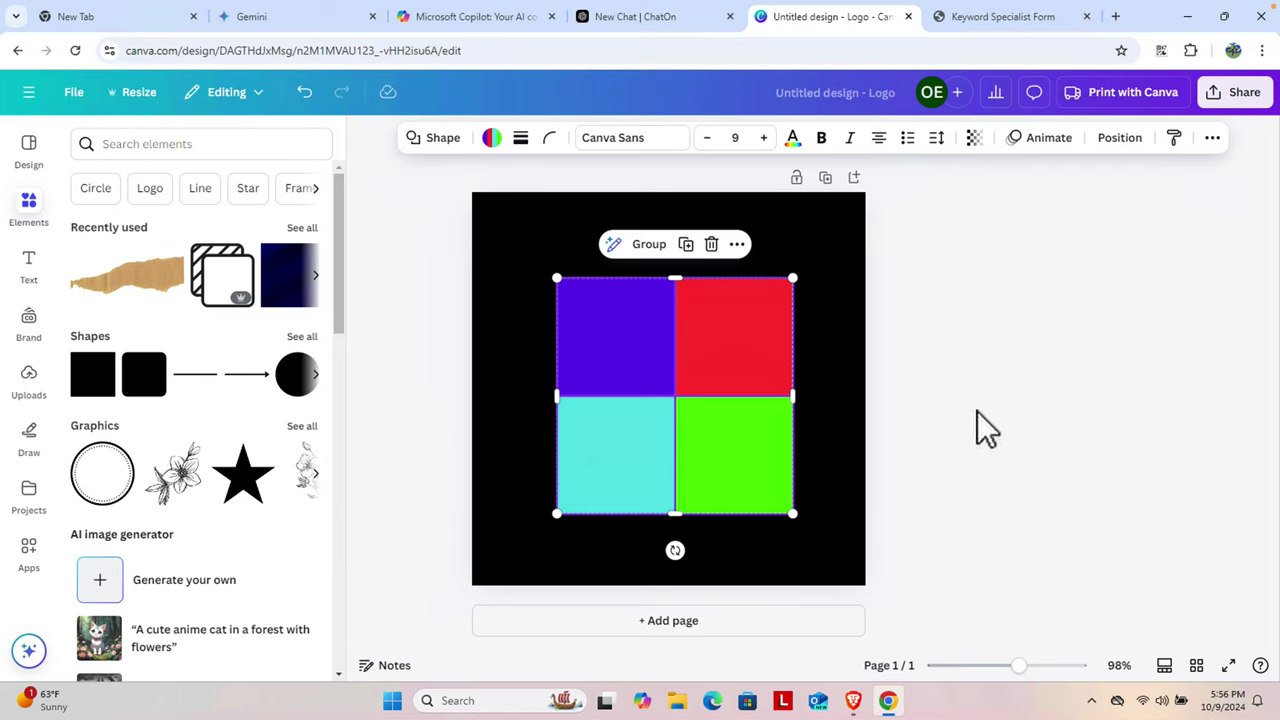
- Move the four-square group to the top-left corner and enlarge it to 500 × 500
left_click_drag(727, 473, 642, 388)
left_click_drag(720, 440, 870, 590)
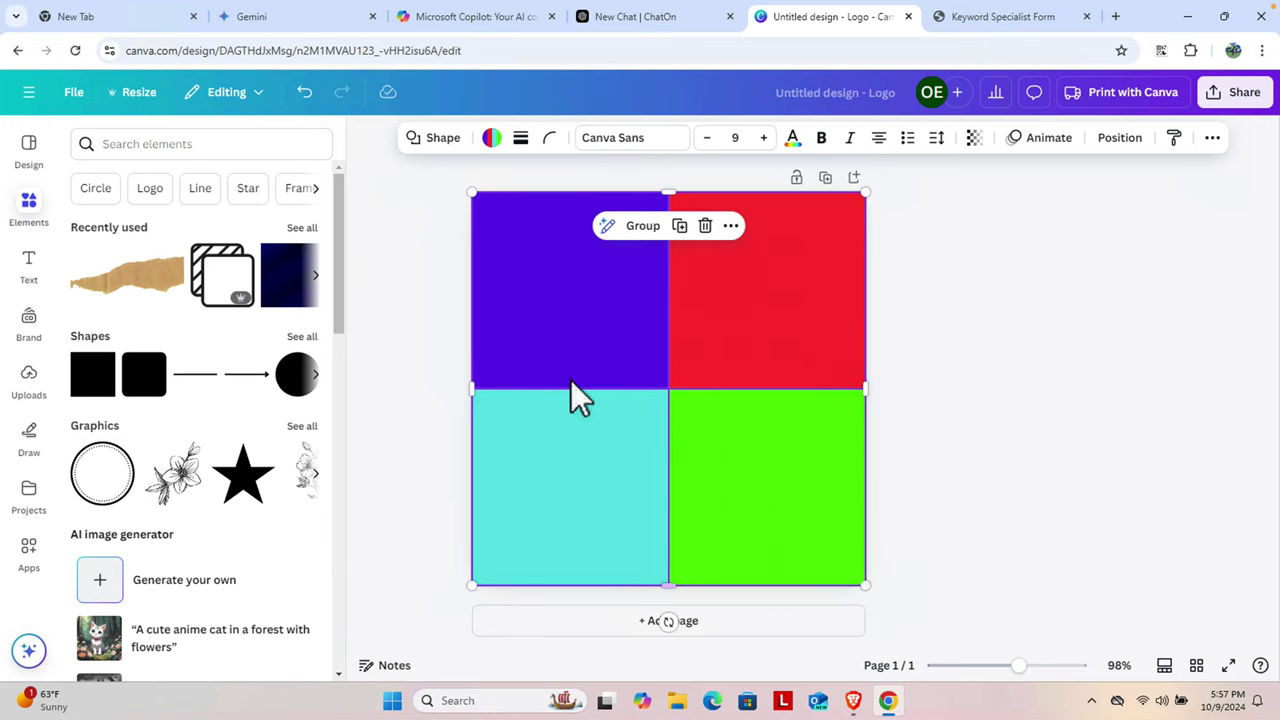
- Add the black star graphic at the logo's centre, then deselect it
left_click(243, 478)
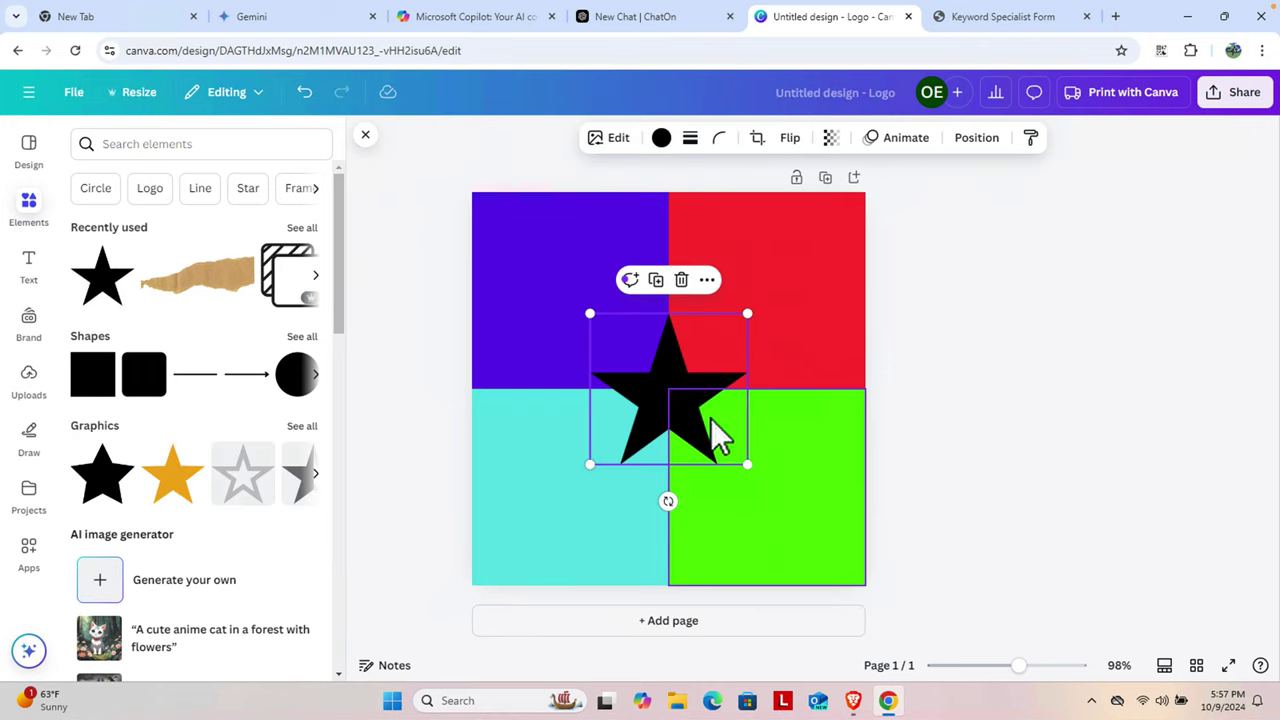
left_click(1102, 356)
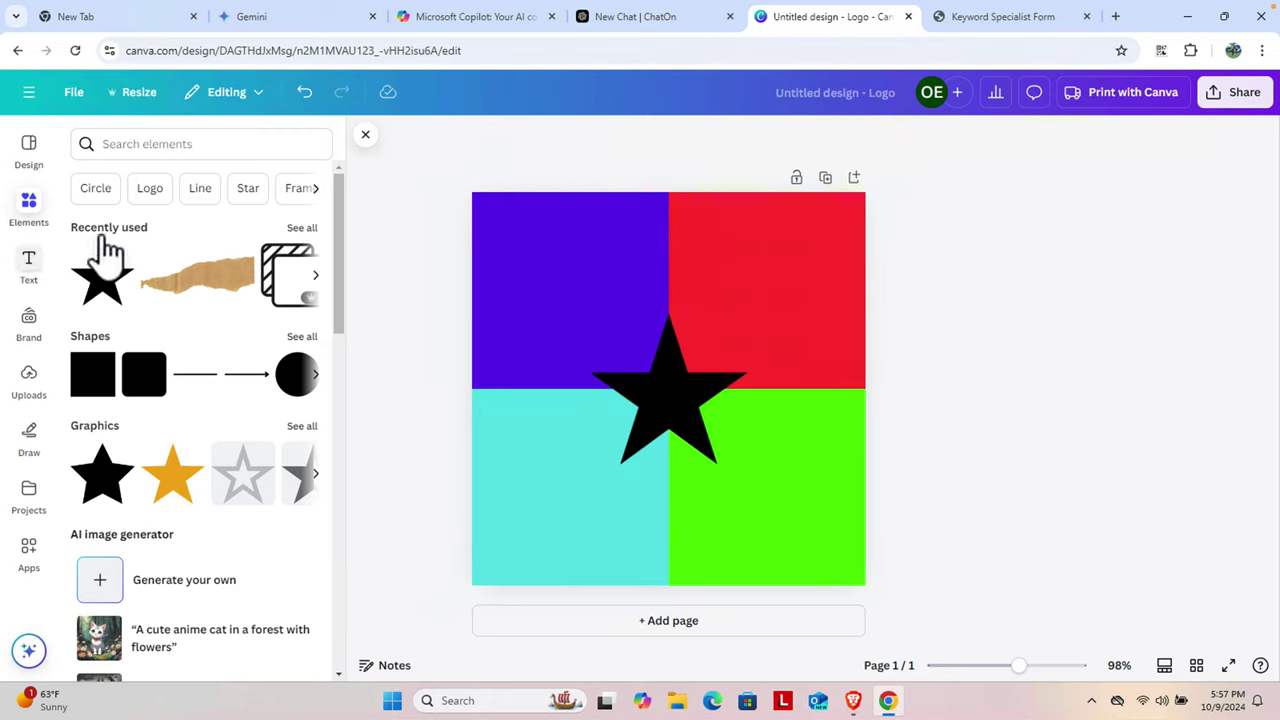
- Add a heading reading 'Few Steps' over the star and colour the text white
left_click(28, 265)
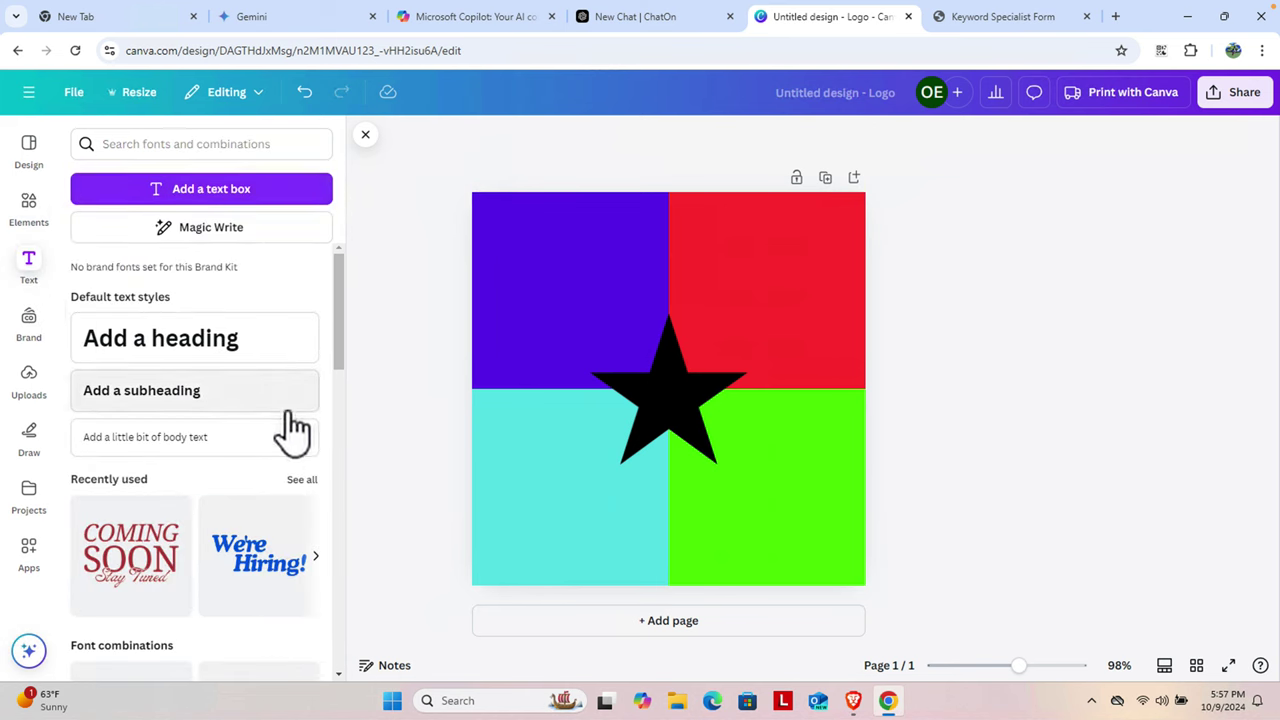
scroll(289, 431, "down", 1)
scroll(245, 330, "up", 1)
left_click(172, 345)
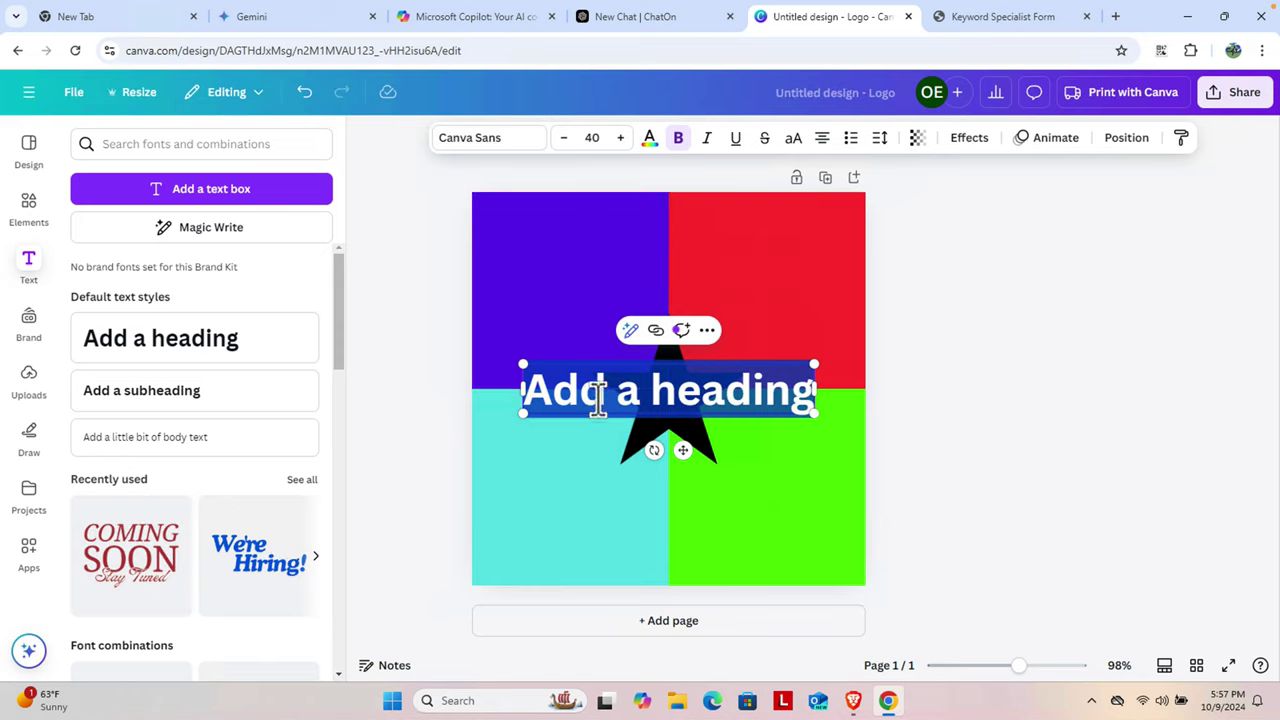
type("Logo")
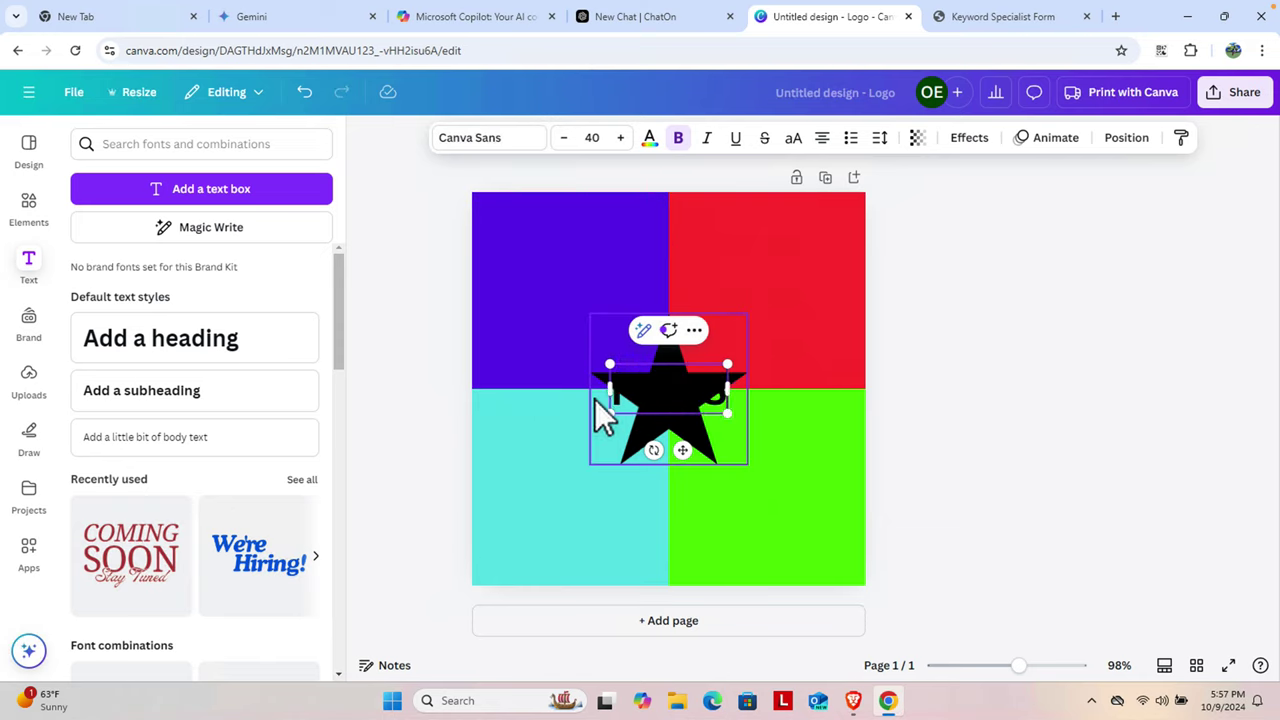
type("teps")
key("ctrl+a")
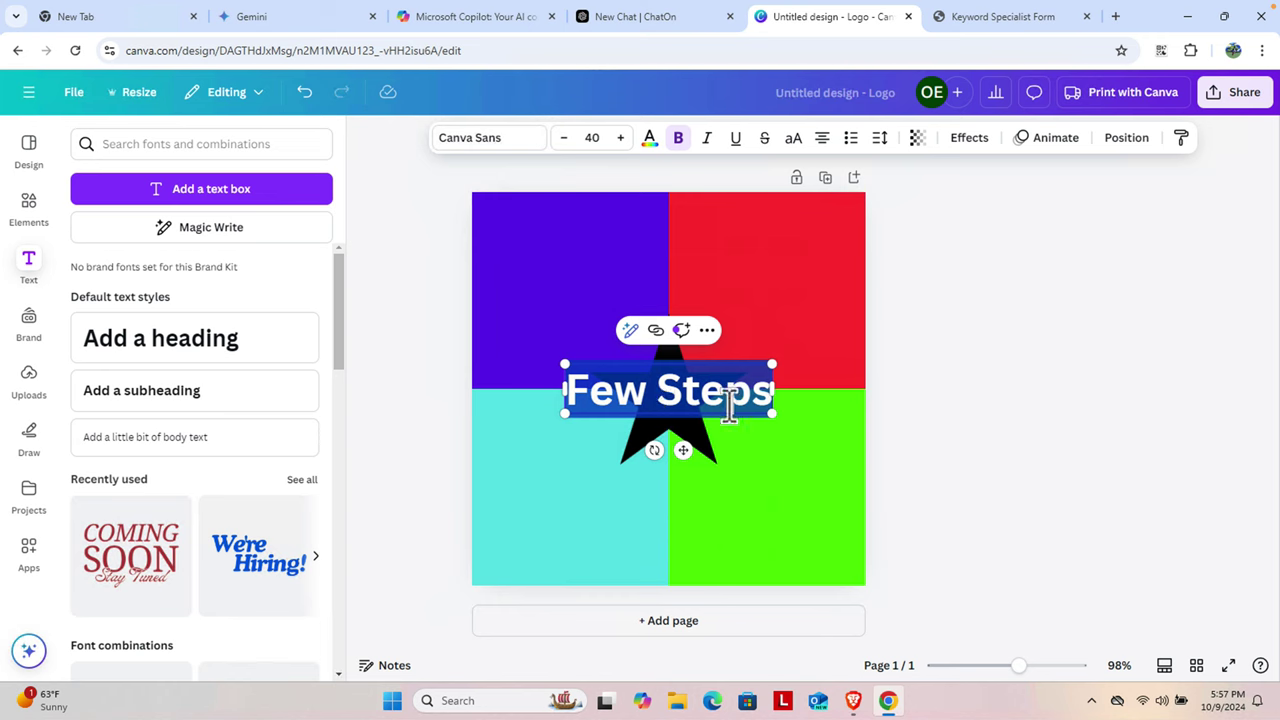
left_click(649, 140)
left_click(313, 421)
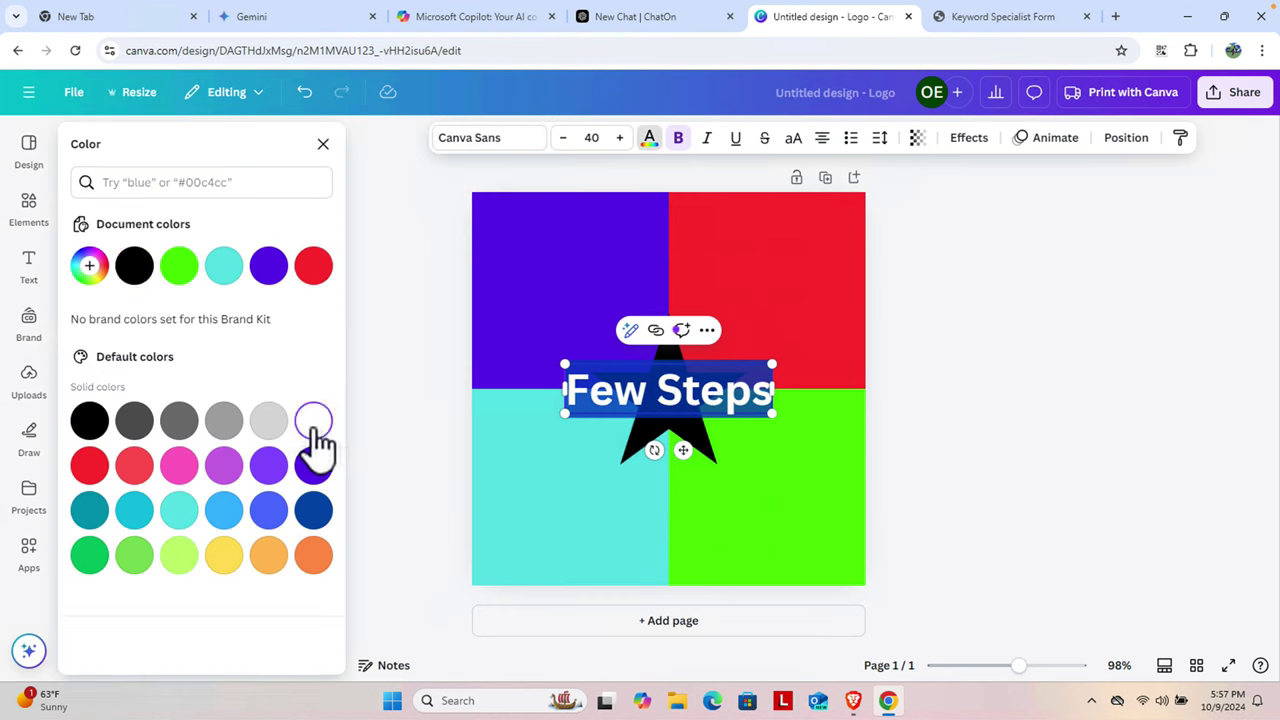
key("Escape")
key("Escape")
left_click(1121, 342)
left_click(565, 393)
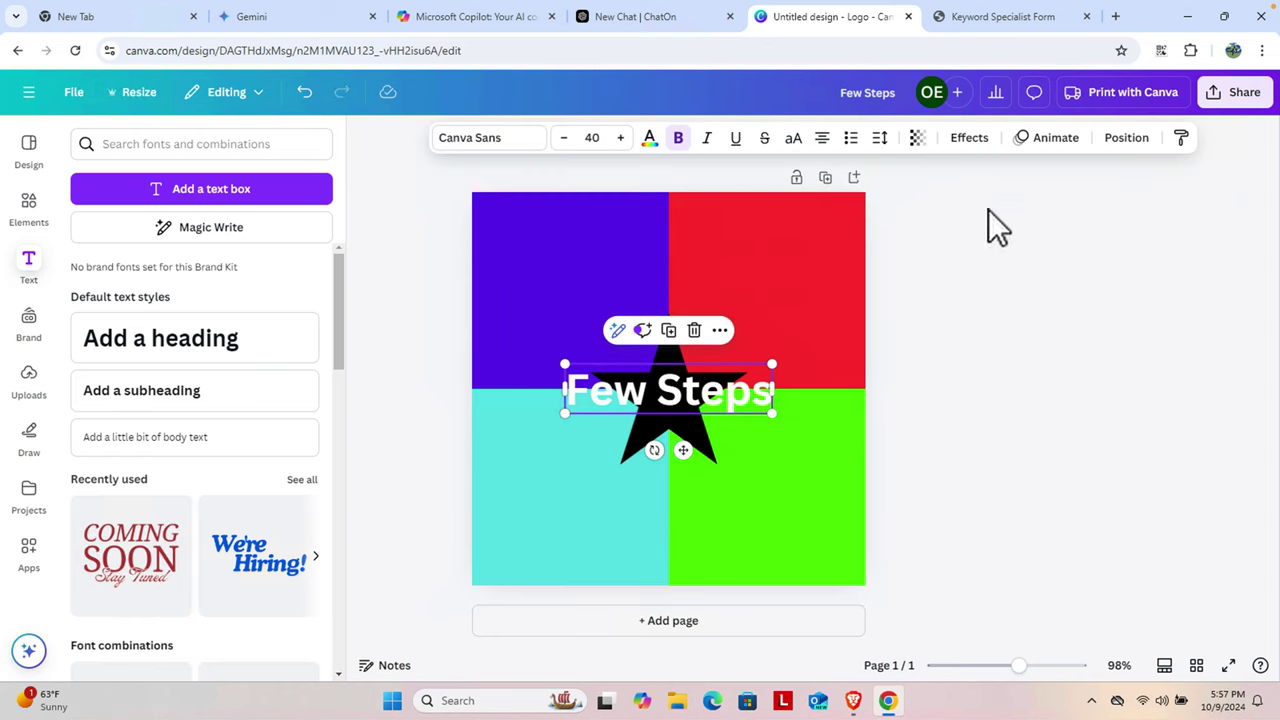
- Apply a black Outline effect with thickness 149 to the 'Few Steps' text
left_click(969, 140)
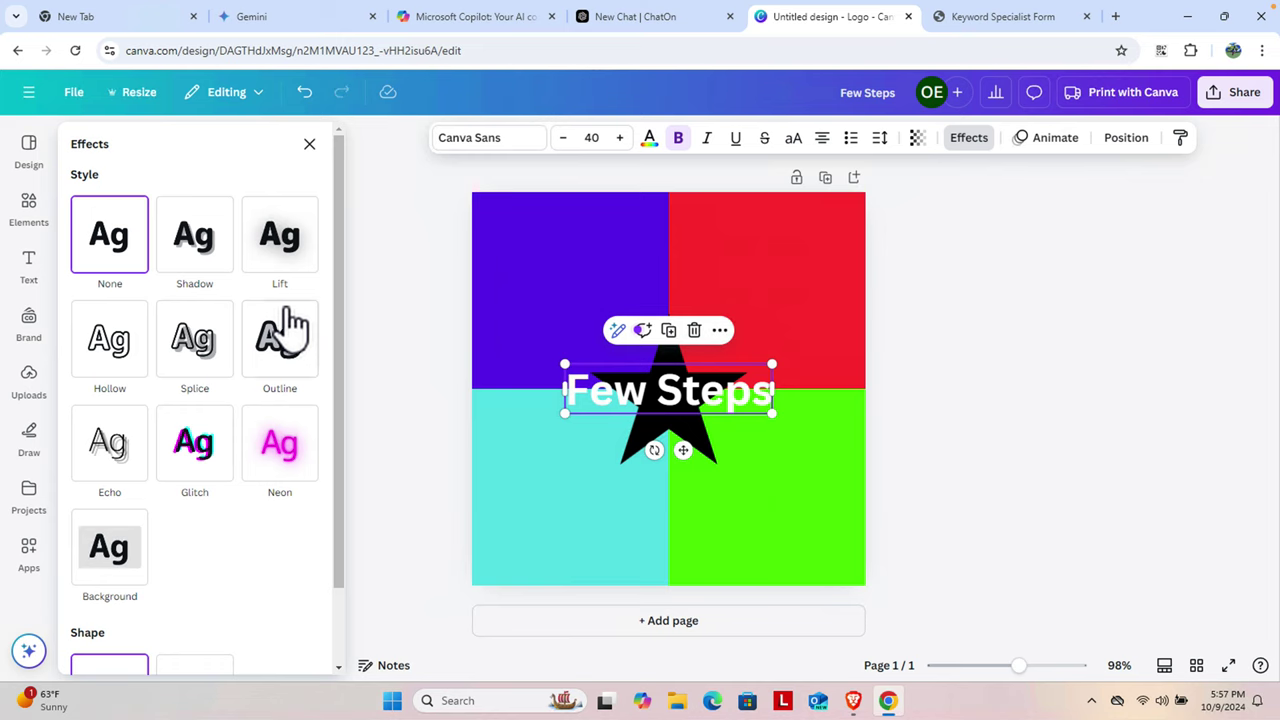
left_click(276, 348)
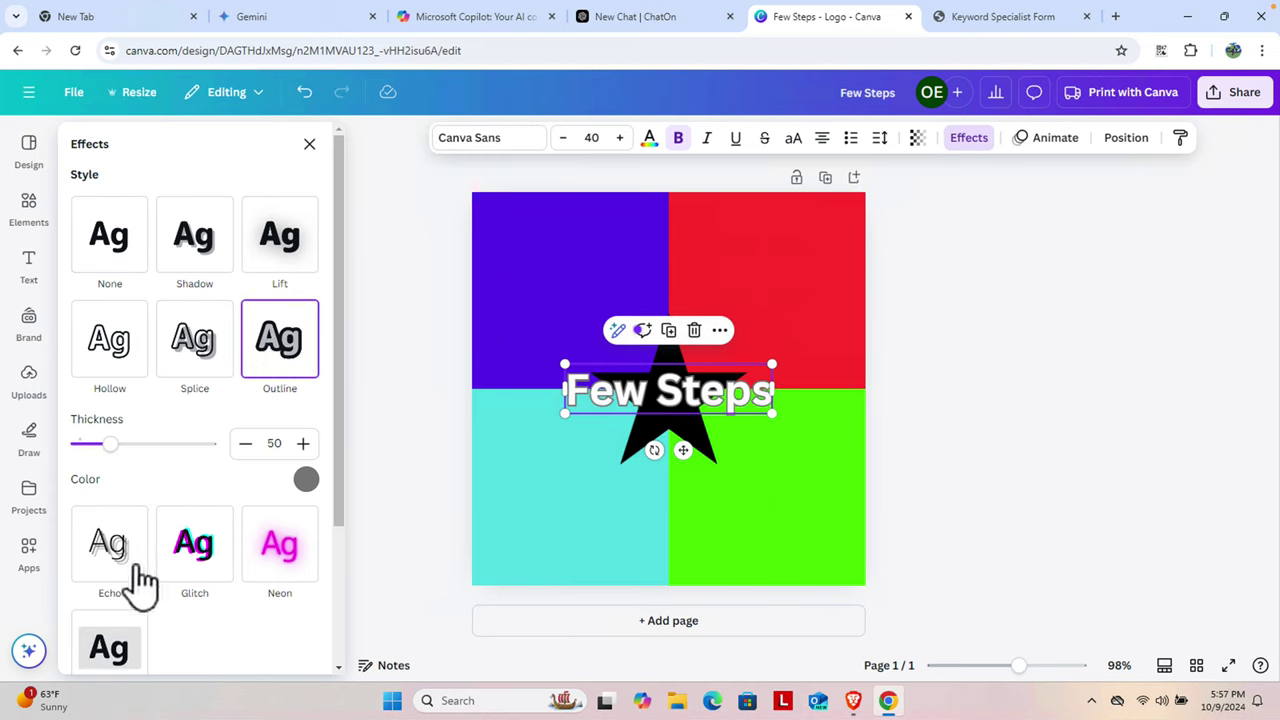
left_click(306, 480)
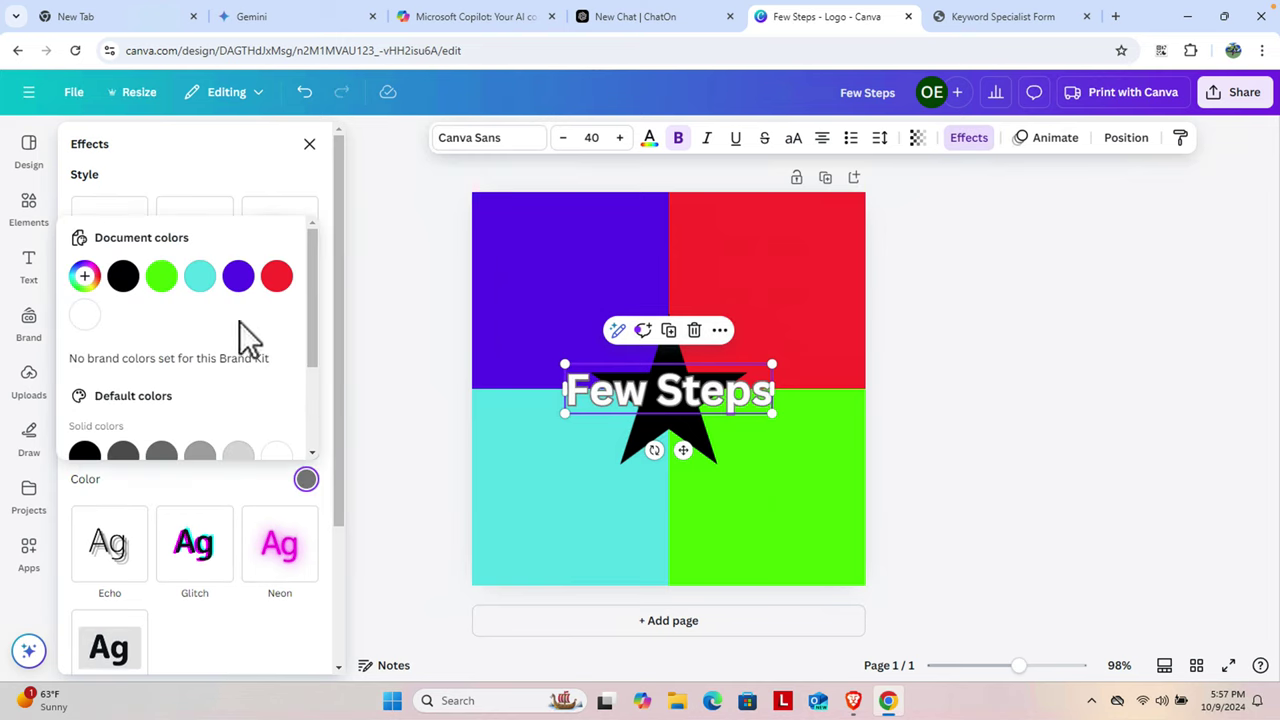
left_click(123, 276)
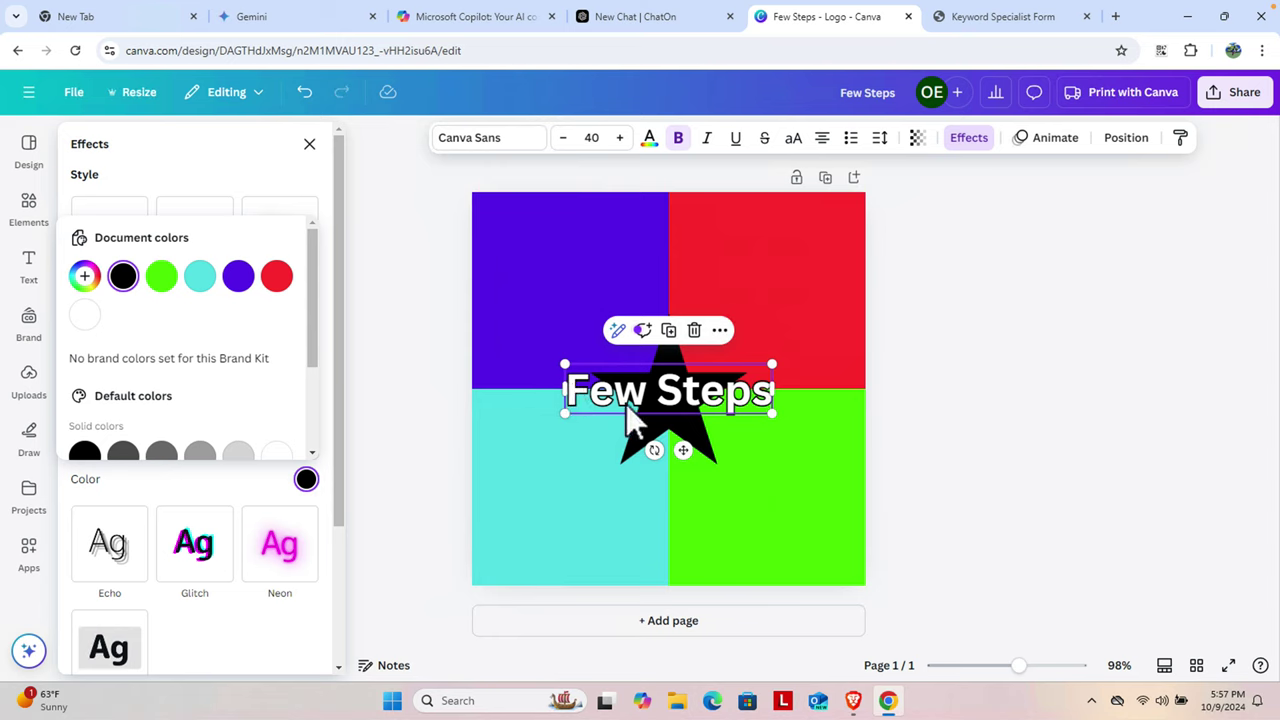
left_click_drag(314, 357, 316, 255)
left_click(277, 400)
left_click_drag(120, 457, 182, 466)
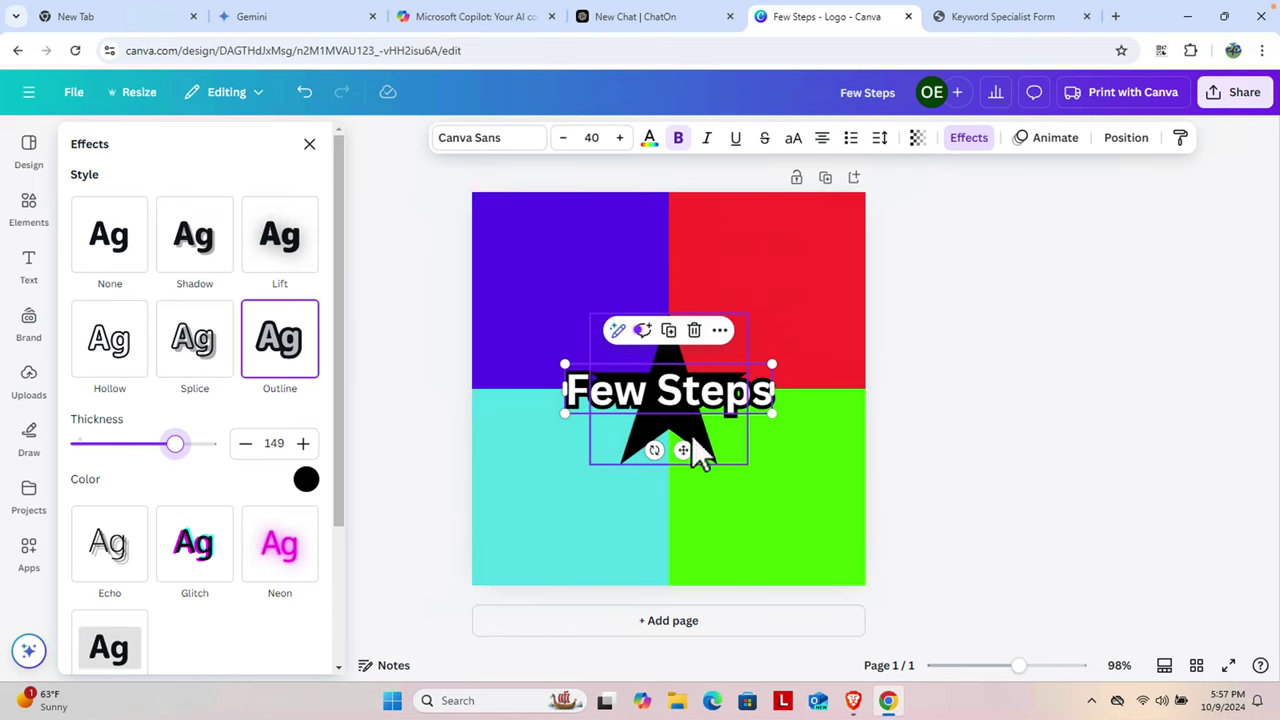
scroll(234, 497, "down", 2)
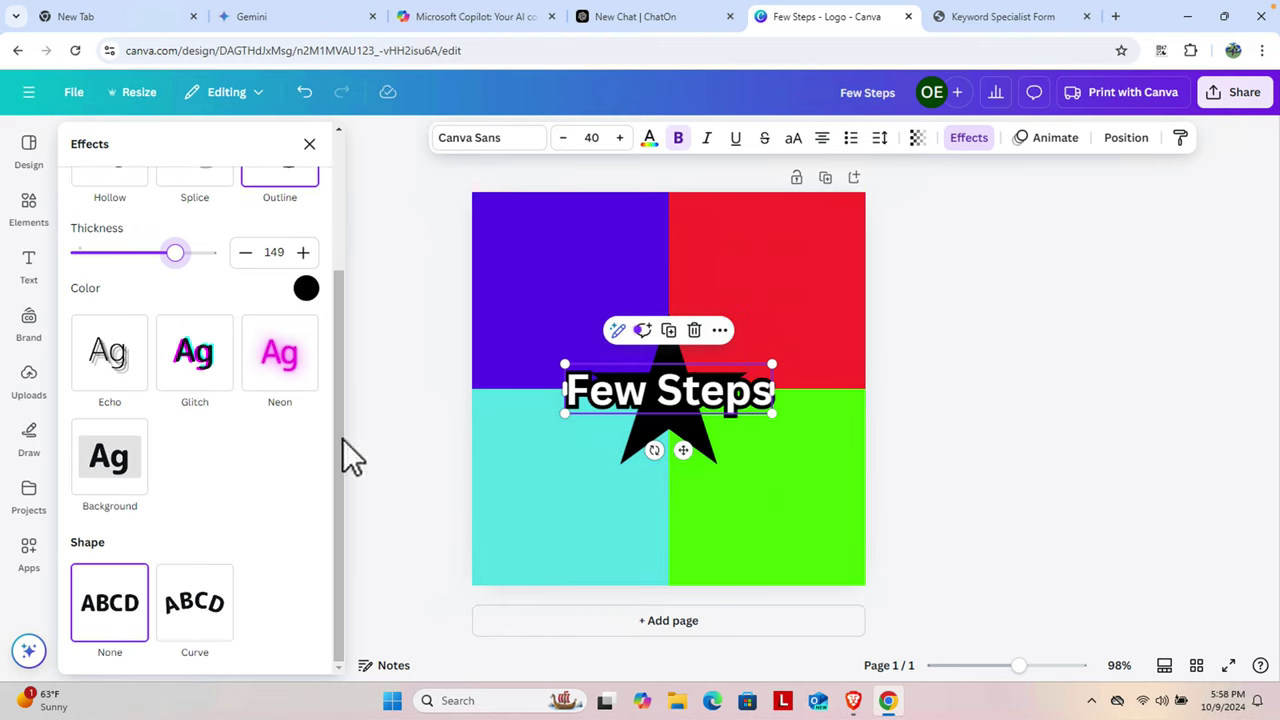
left_click(1083, 366)
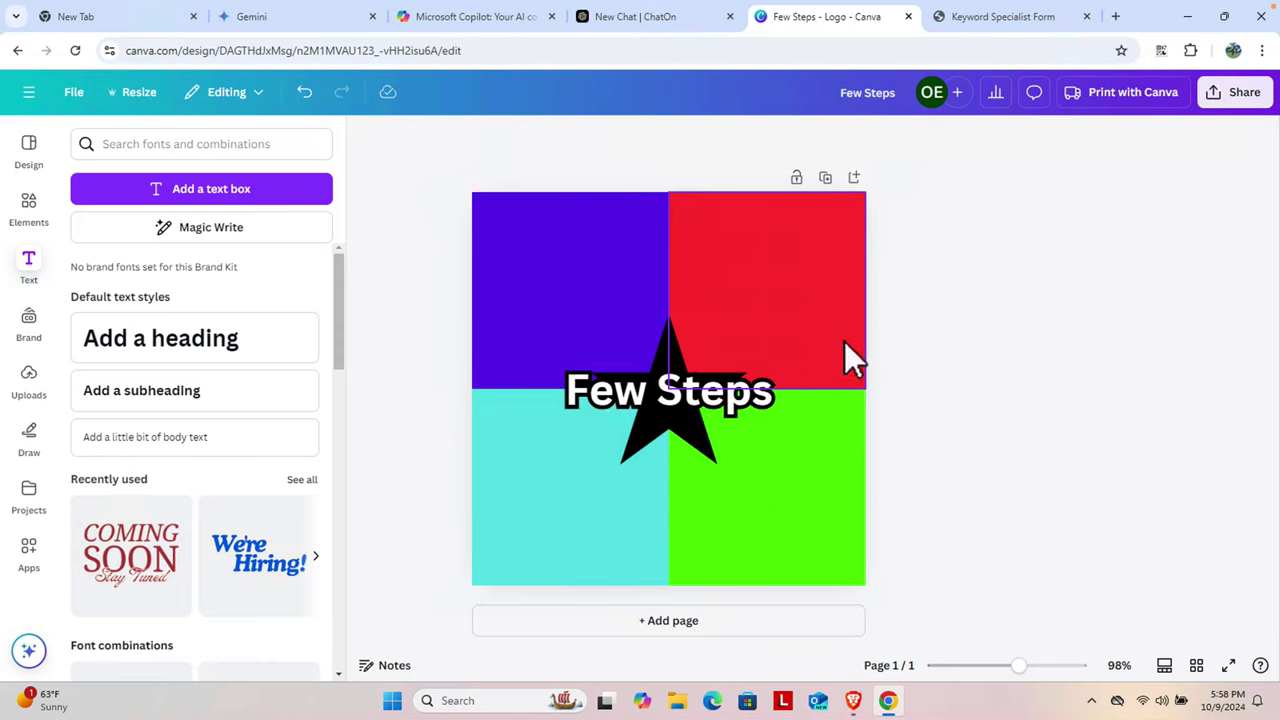
- Download the design as a 500 × 500 PNG and show Few Steps.png in its folder
left_click(1245, 95)
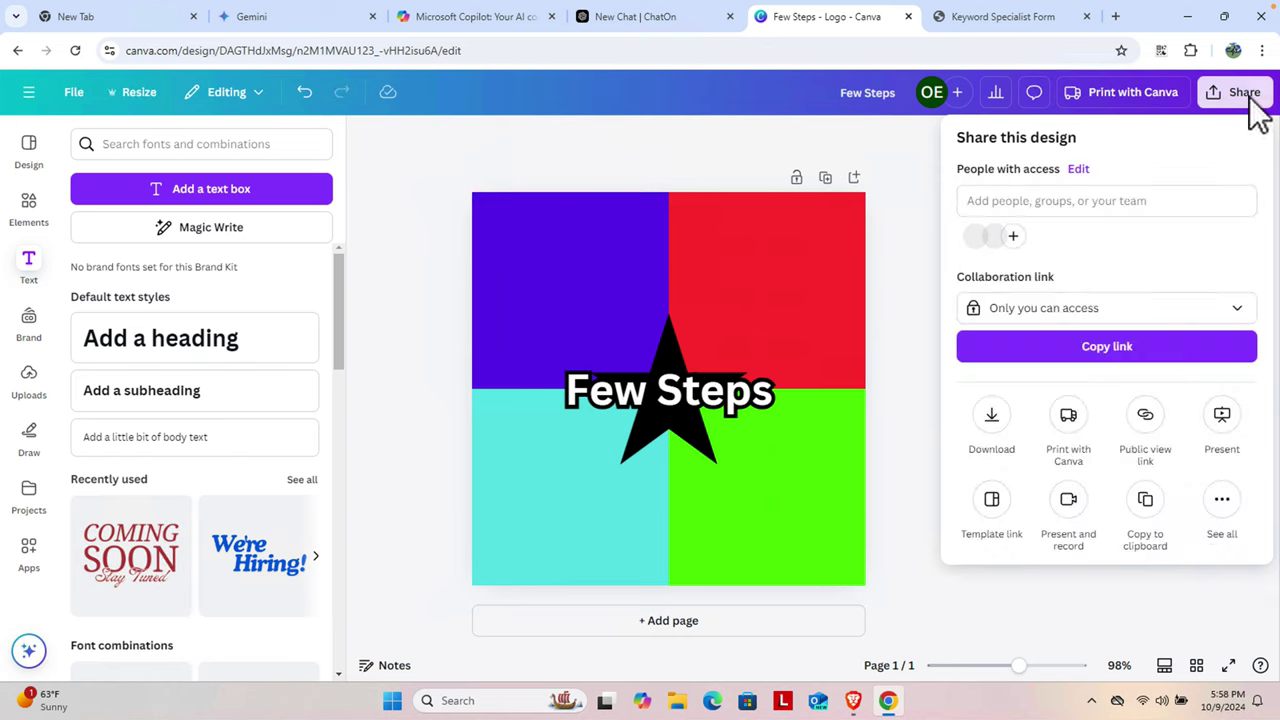
left_click(991, 425)
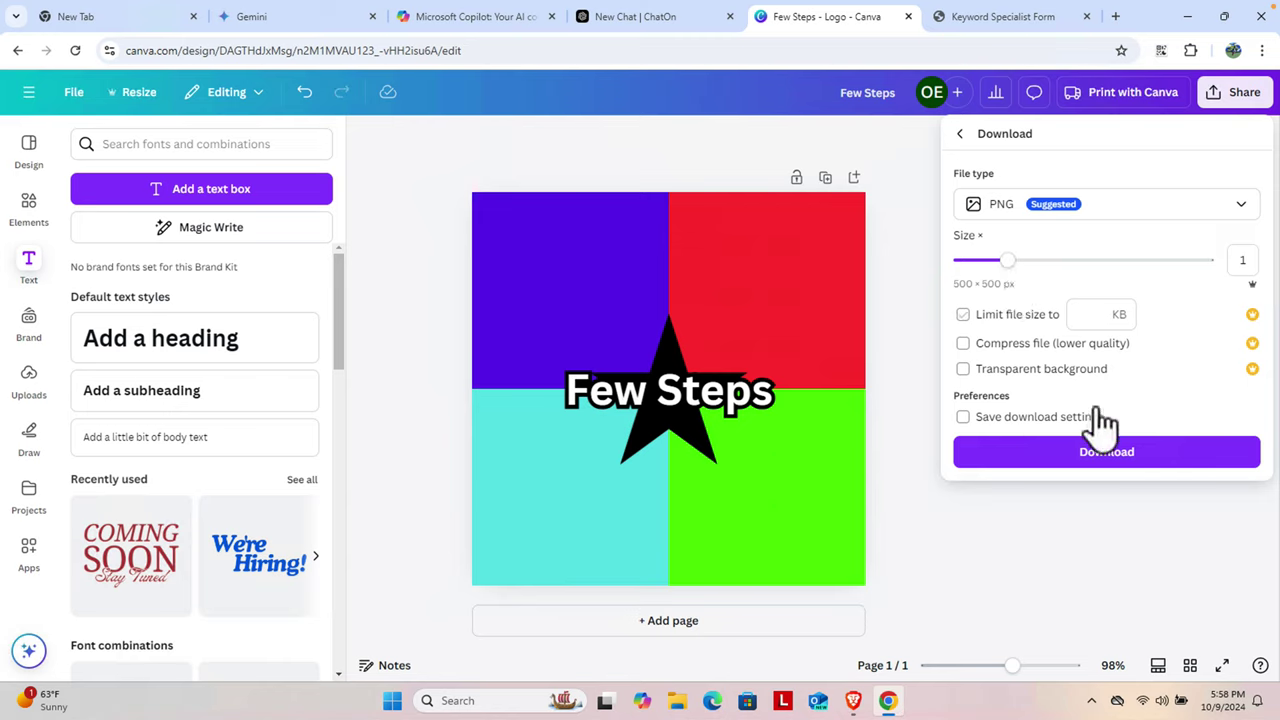
left_click(1152, 458)
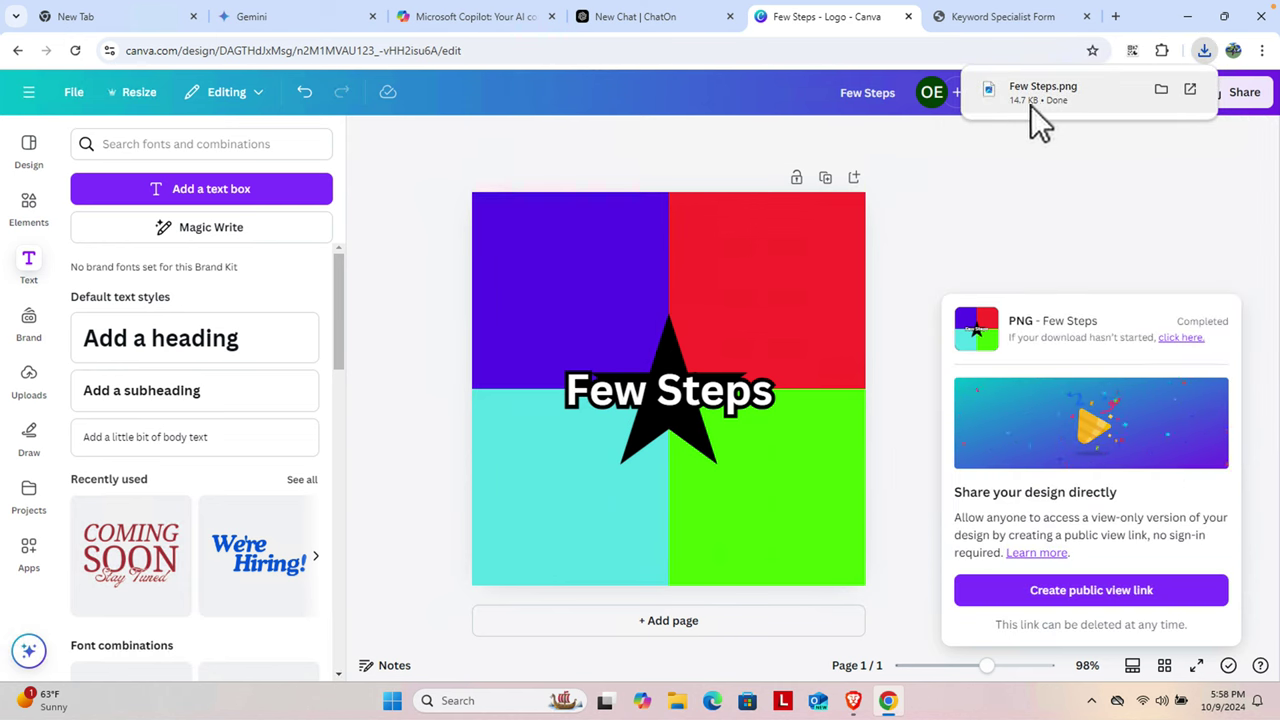
left_click(1161, 90)
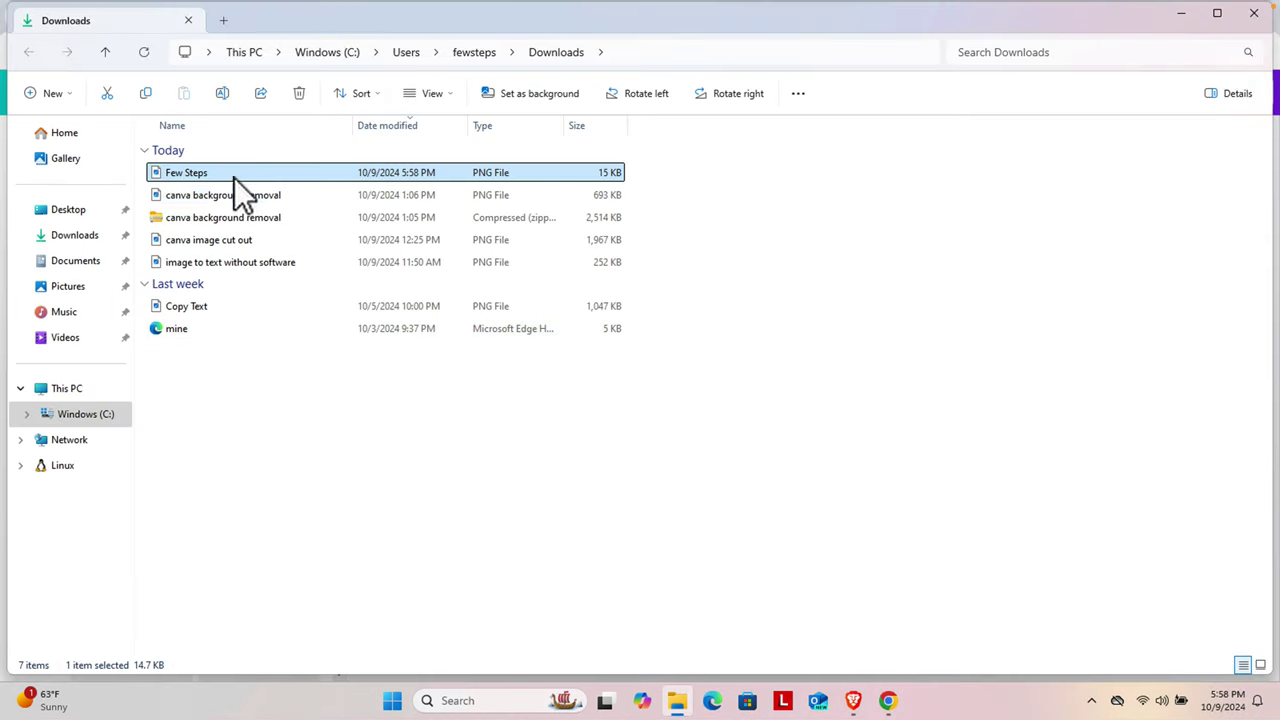
- Open Few Steps.png from the Downloads folder in the Photos viewer
double_click(197, 173)
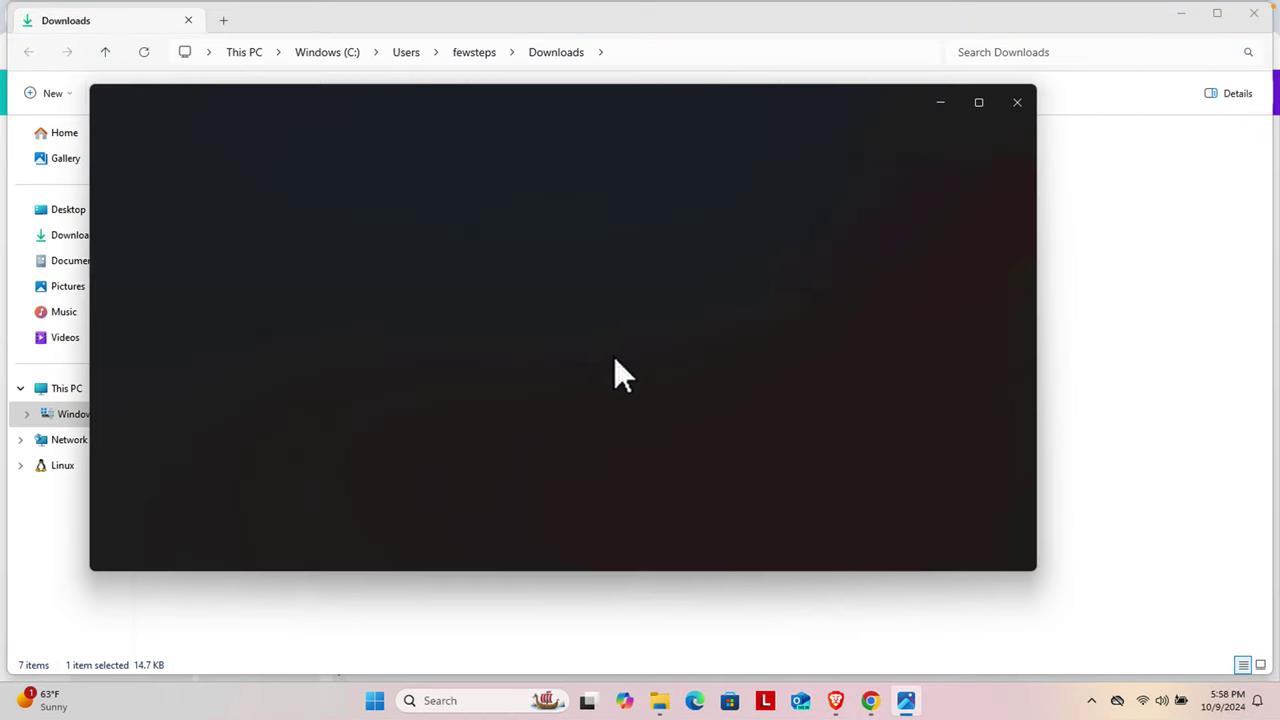